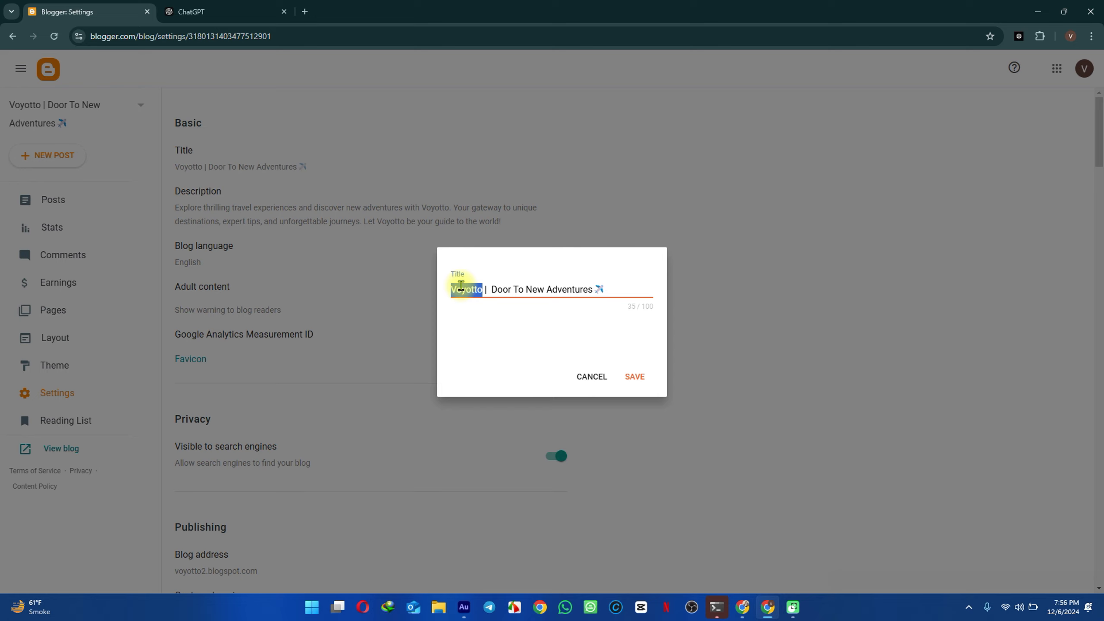
Step: Examine the blog title in its edit dialog and close the dialog without saving
click(497, 321)
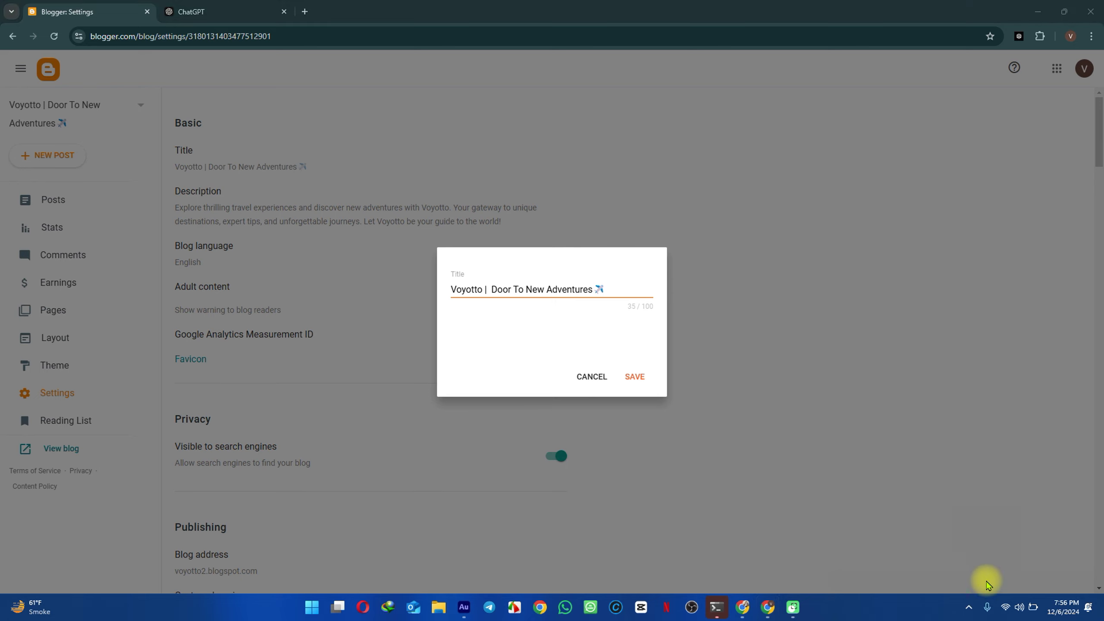
mouse_move(492, 282)
mouse_down()
mouse_move(578, 277)
mouse_move(604, 288)
mouse_move(527, 306)
mouse_move(493, 303)
mouse_move(495, 287)
mouse_up()
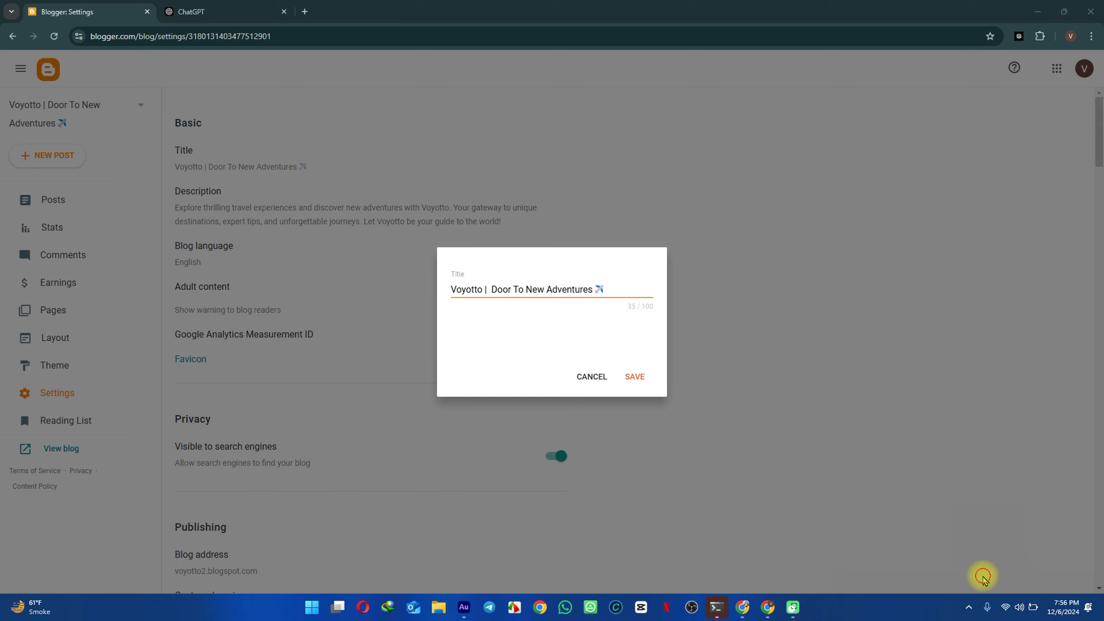
click(589, 373)
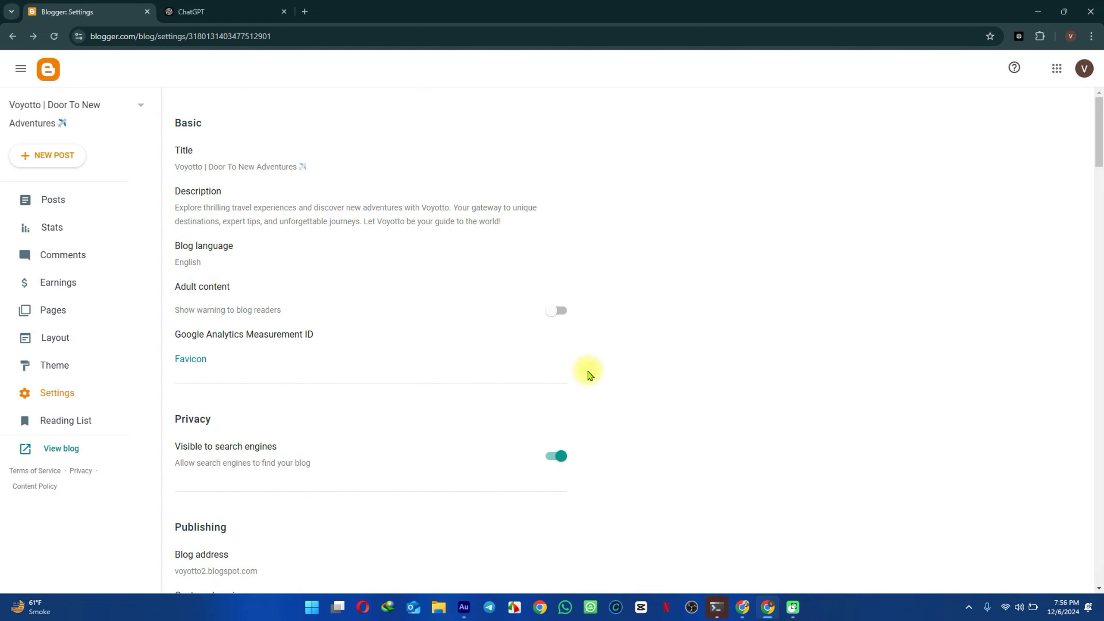
Step: Open the blog description, look up the mahmadofc site's description on Google in a new tab, and save the blog description as it is
click(217, 208)
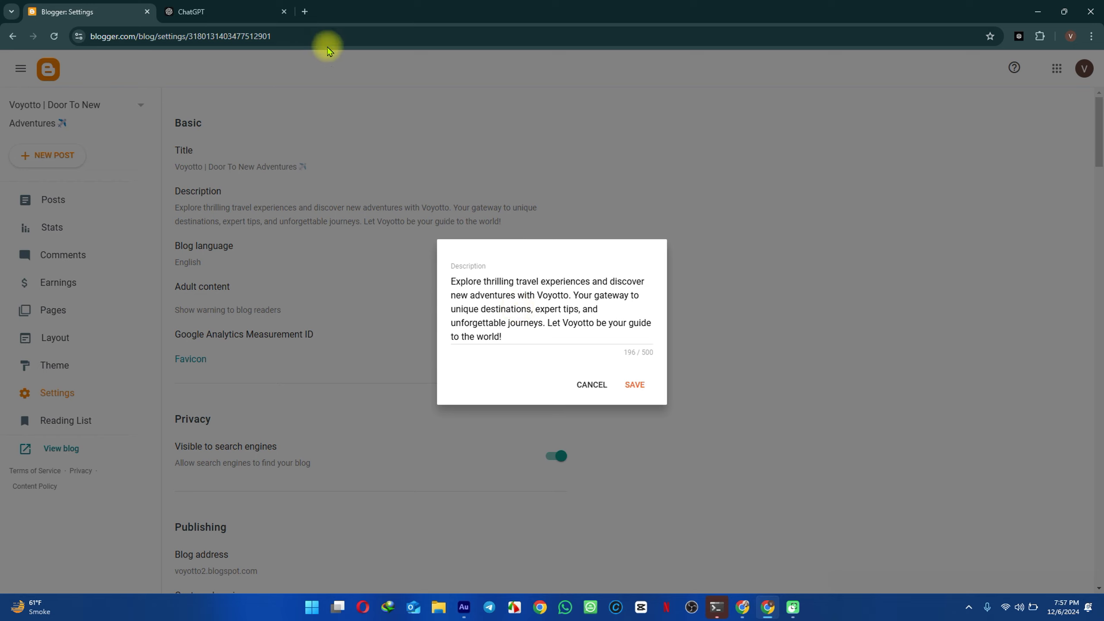
click(309, 10)
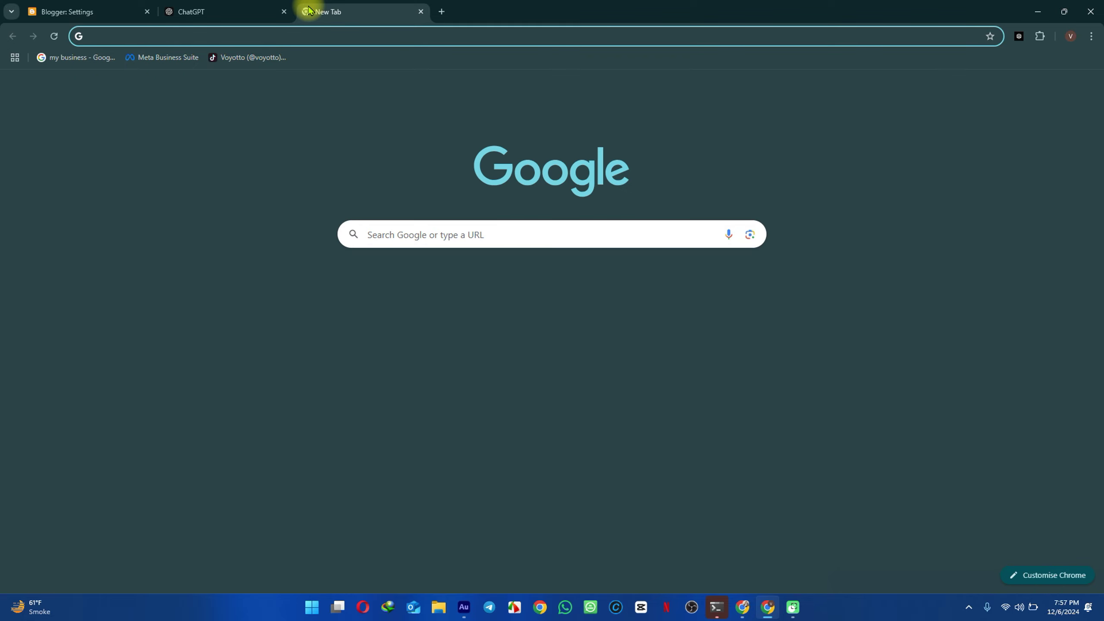
text(mahmadofc)
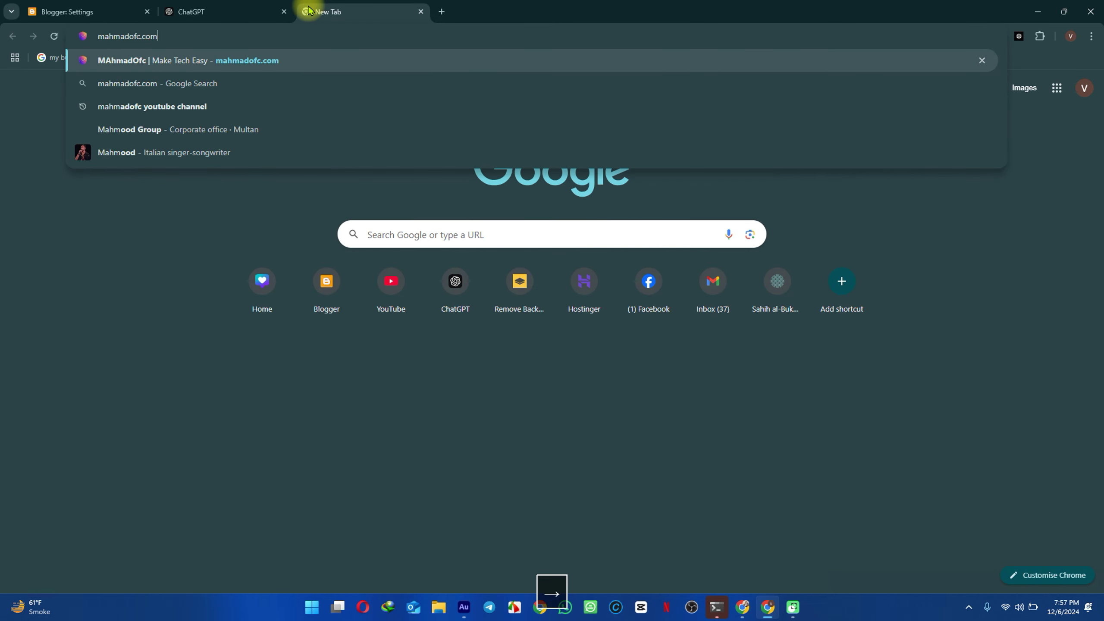
key(Return)
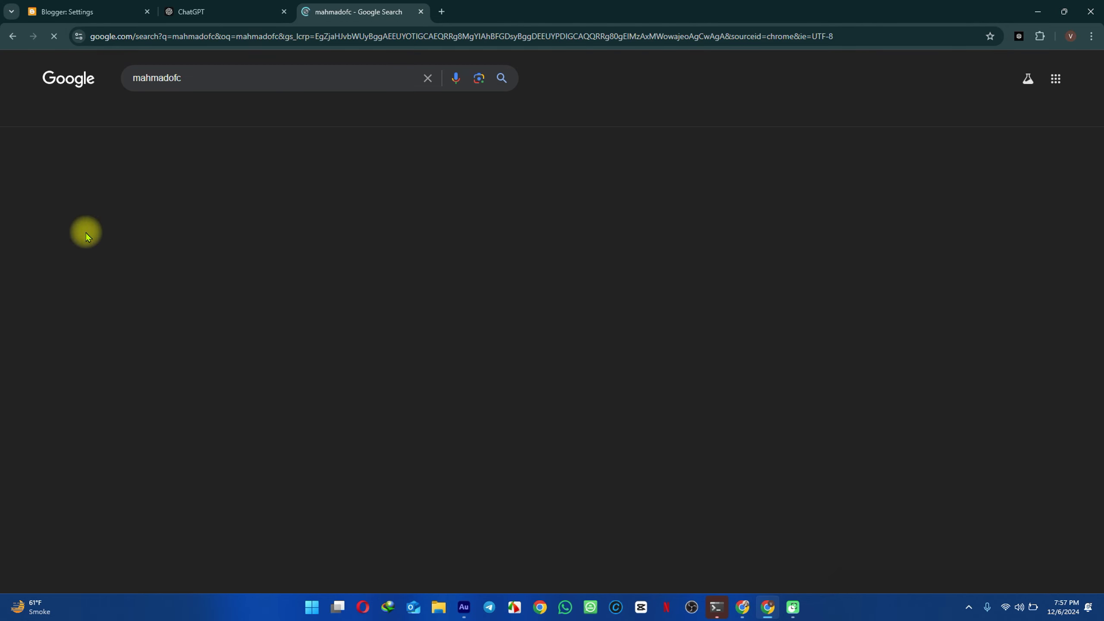
drag(129, 194, 378, 208)
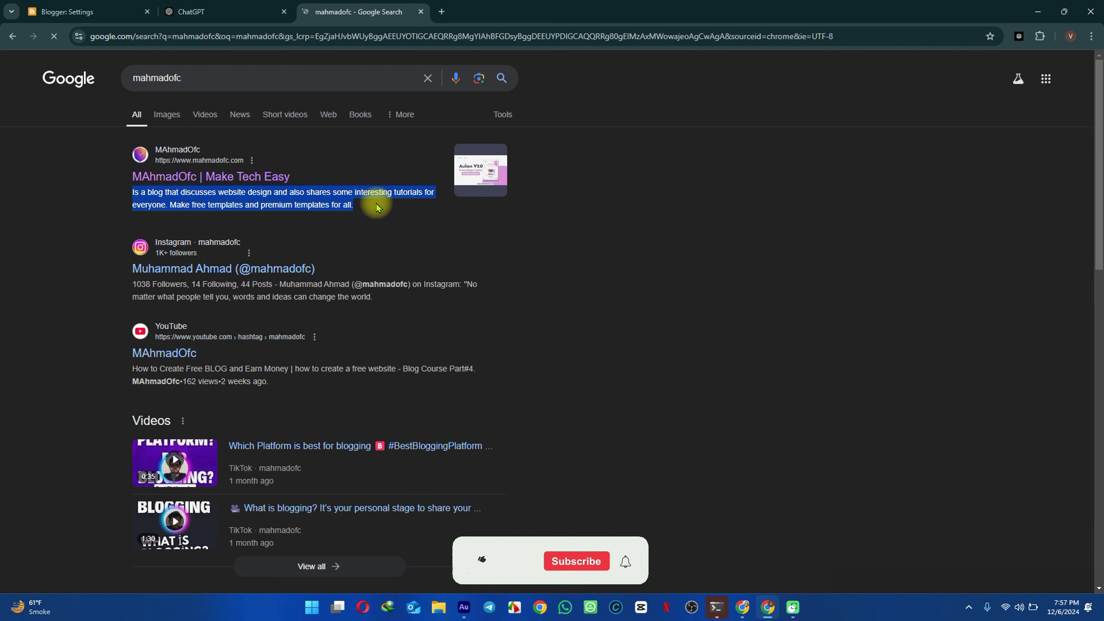
click(82, 4)
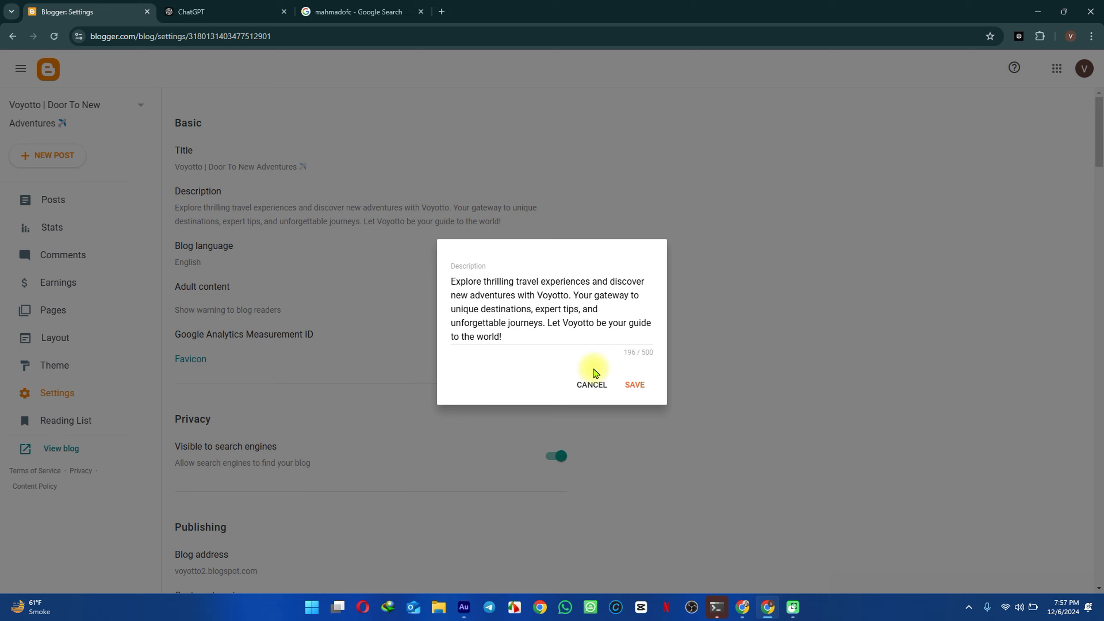
click(636, 385)
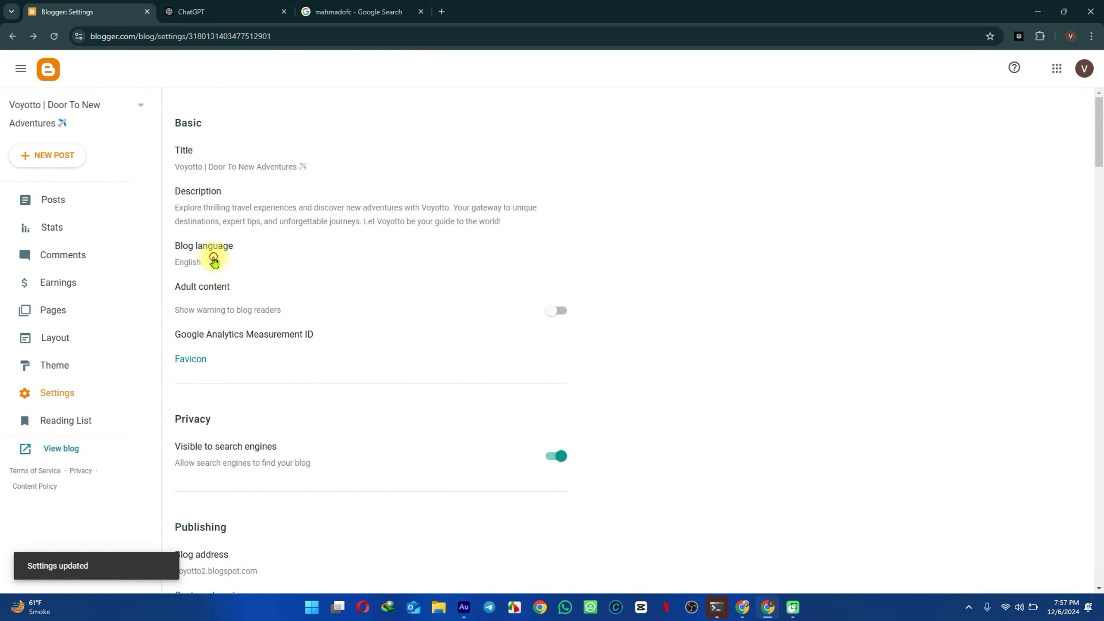
Step: Browse the available blog languages from Afrikaans to Zulu and close the list without changing the selection
click(215, 261)
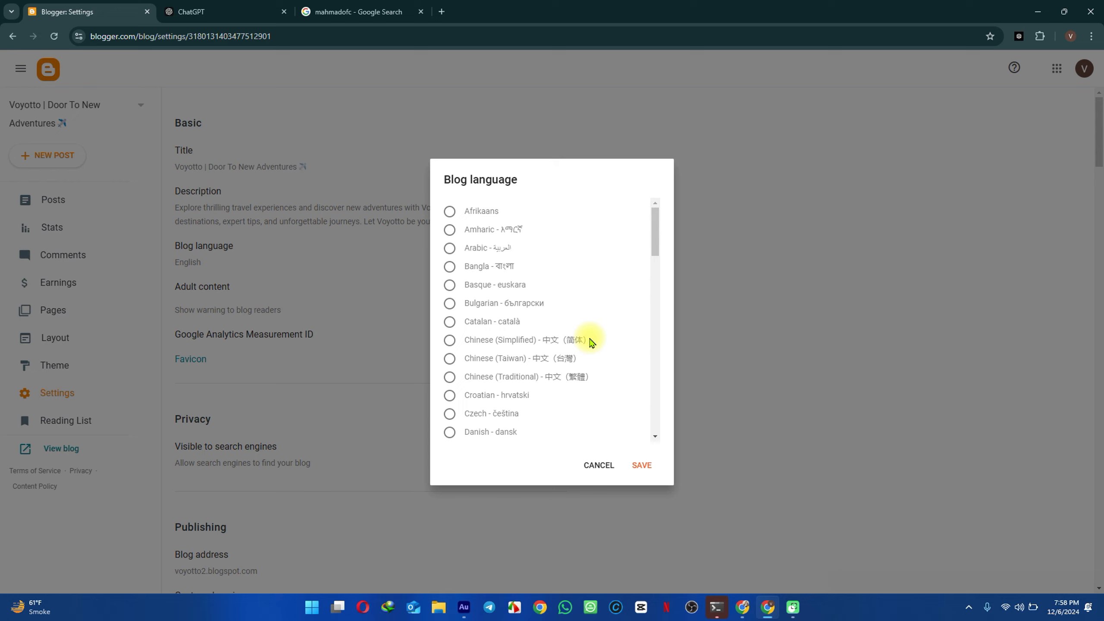
scroll(592, 343, down, 15)
scroll(591, 343, up, 5)
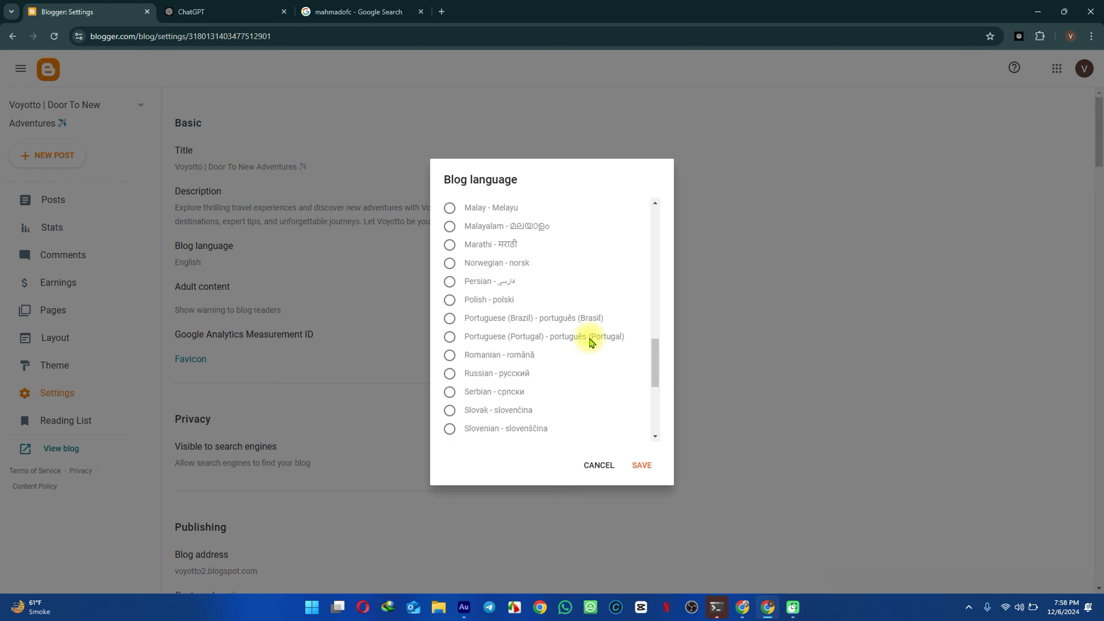
scroll(591, 343, up, 2)
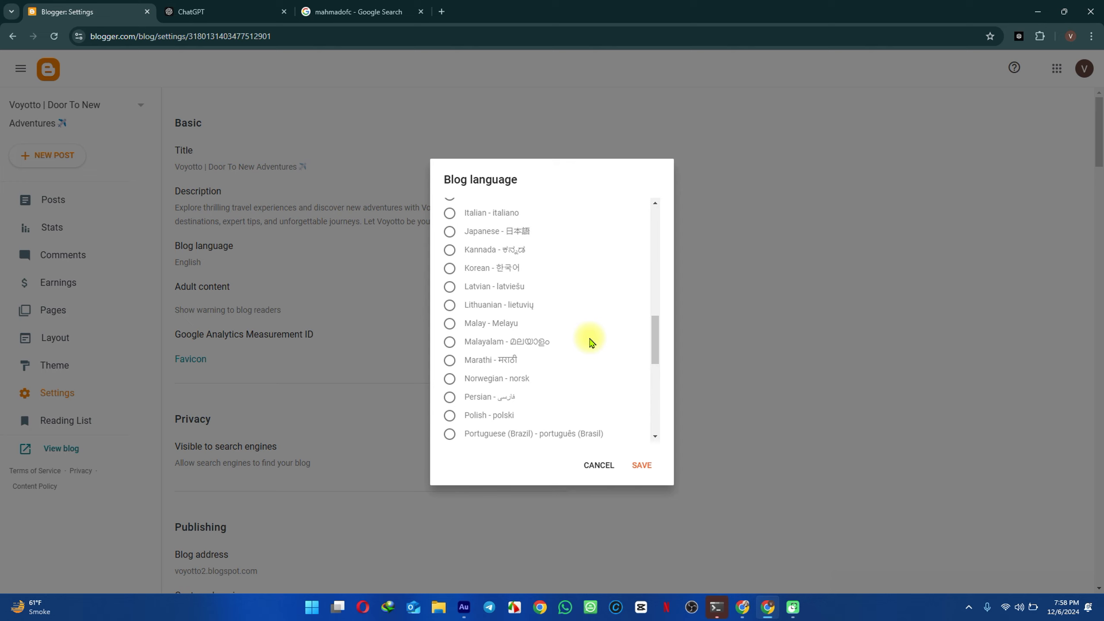
scroll(591, 342, up, 2)
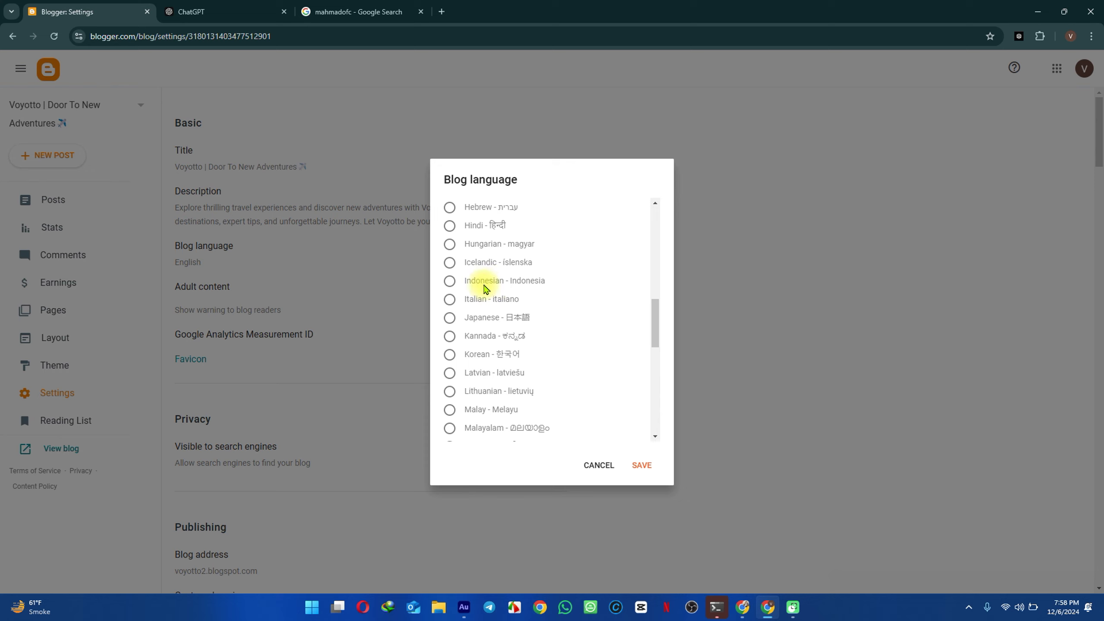
scroll(486, 289, down, 10)
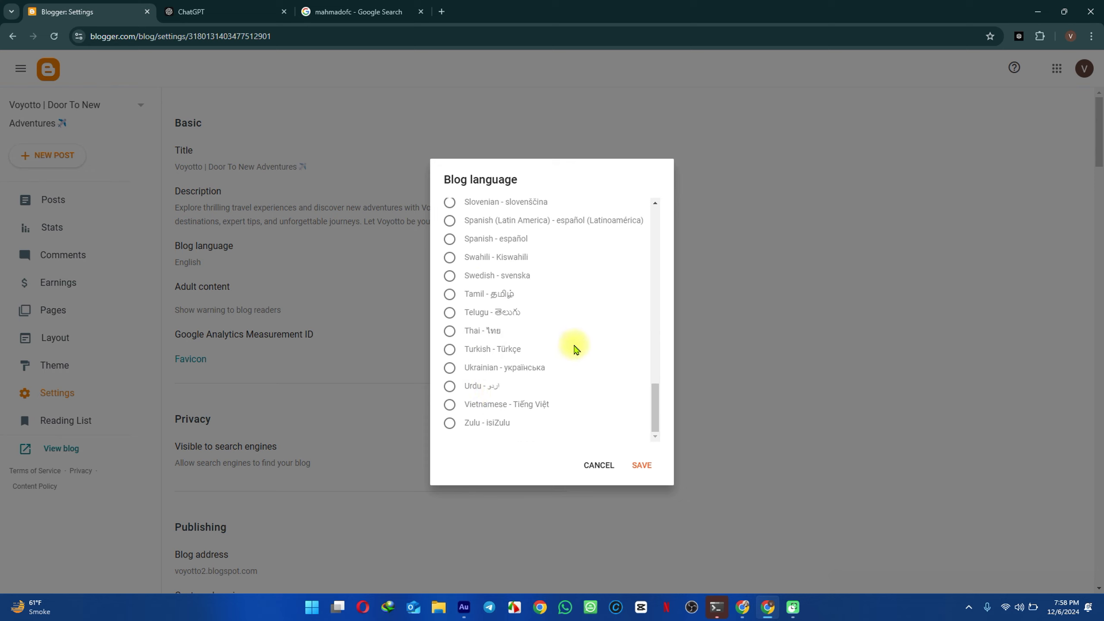
scroll(575, 350, up, 15)
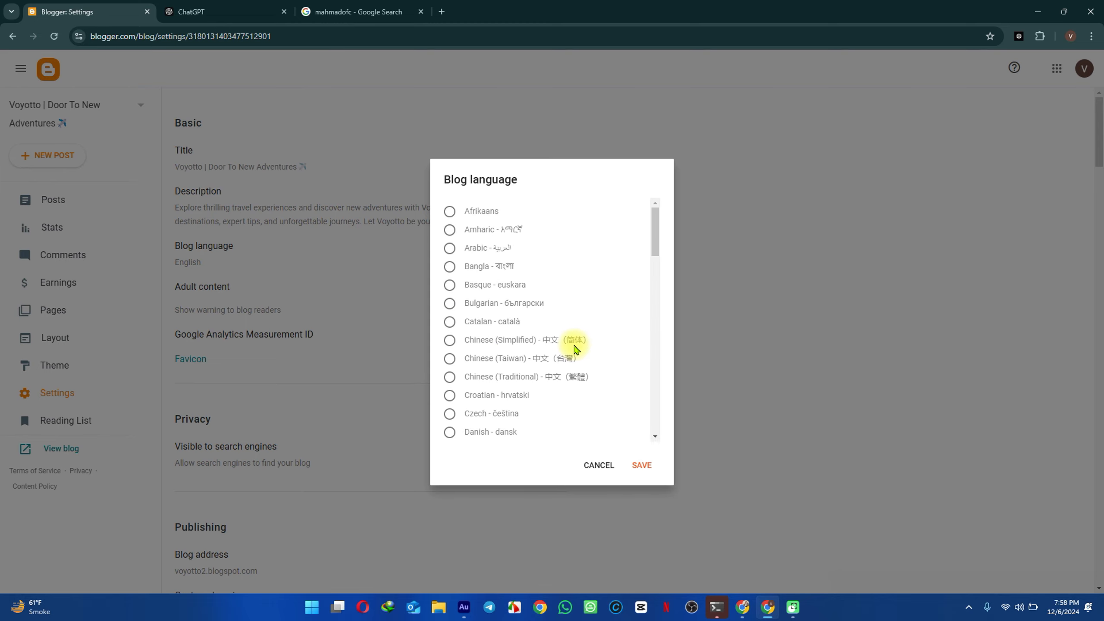
scroll(575, 350, down, 5)
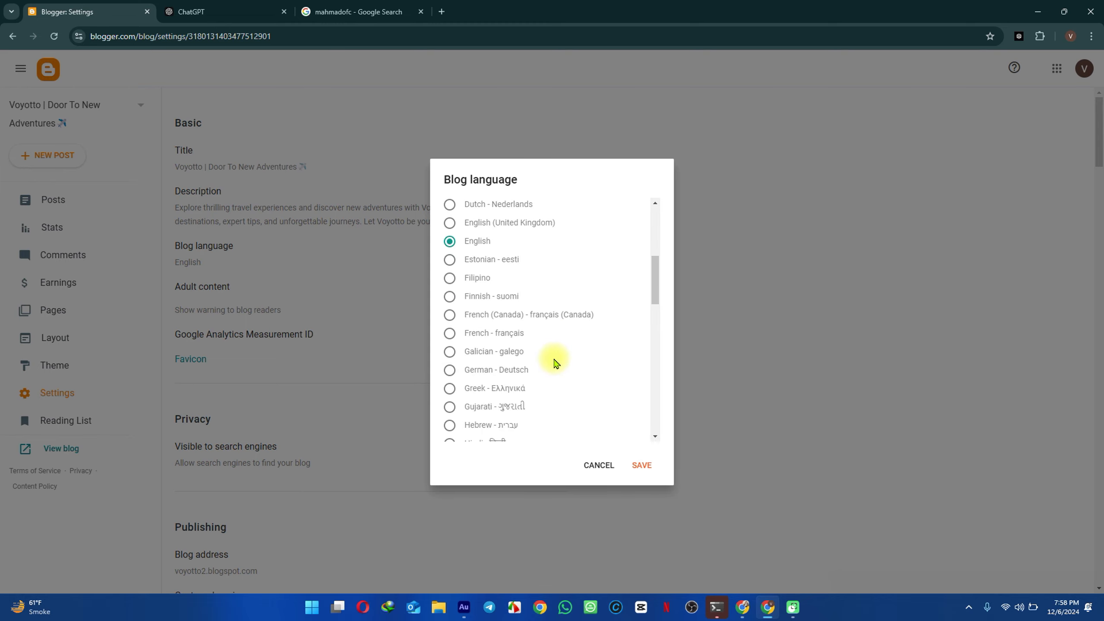
click(596, 461)
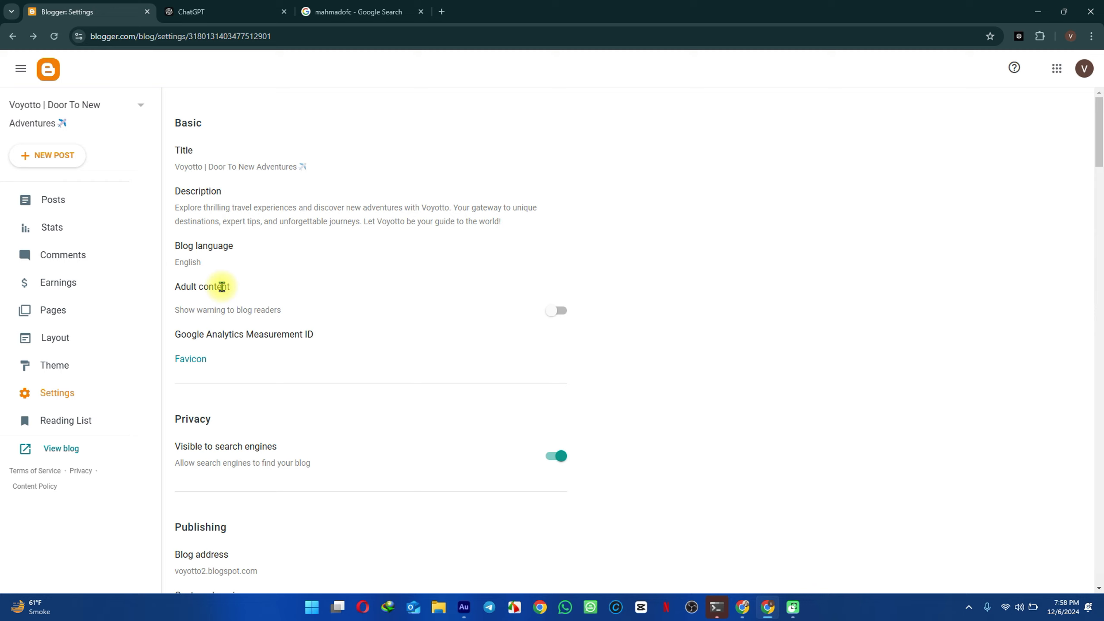
Step: Try the adult content reader warning on the live blog, decline to continue there, and switch the warning off again
click(559, 311)
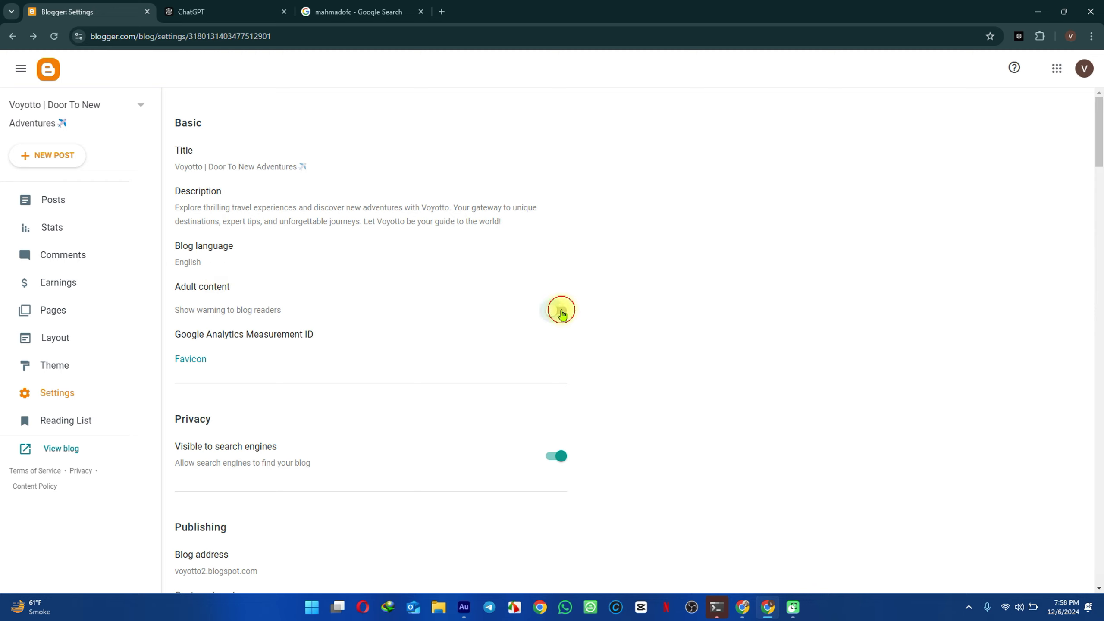
click(70, 448)
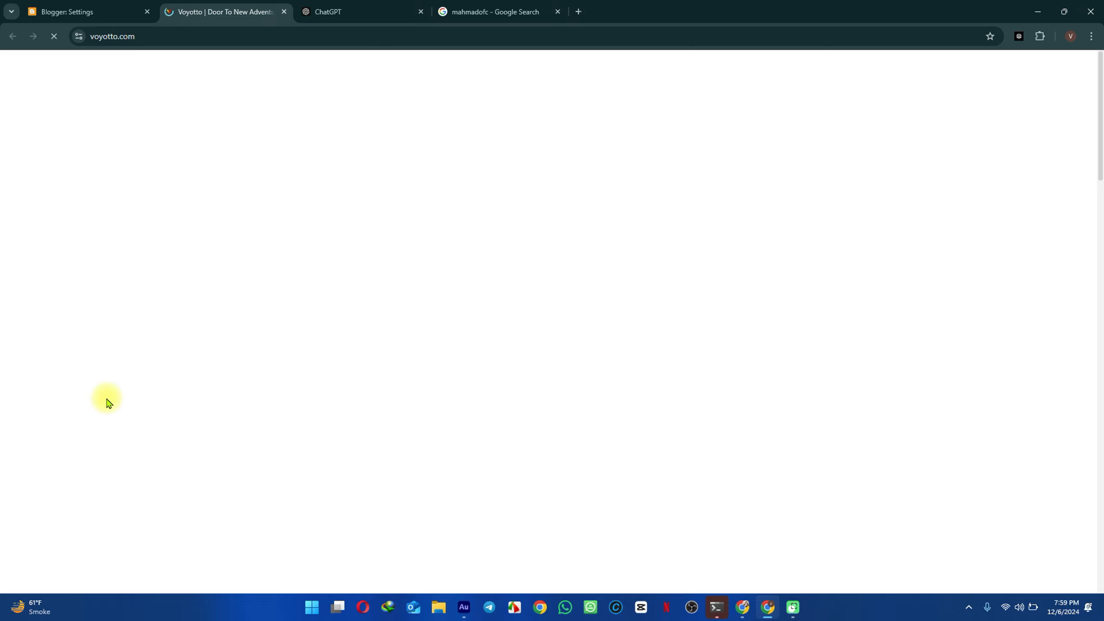
drag(273, 116, 403, 113)
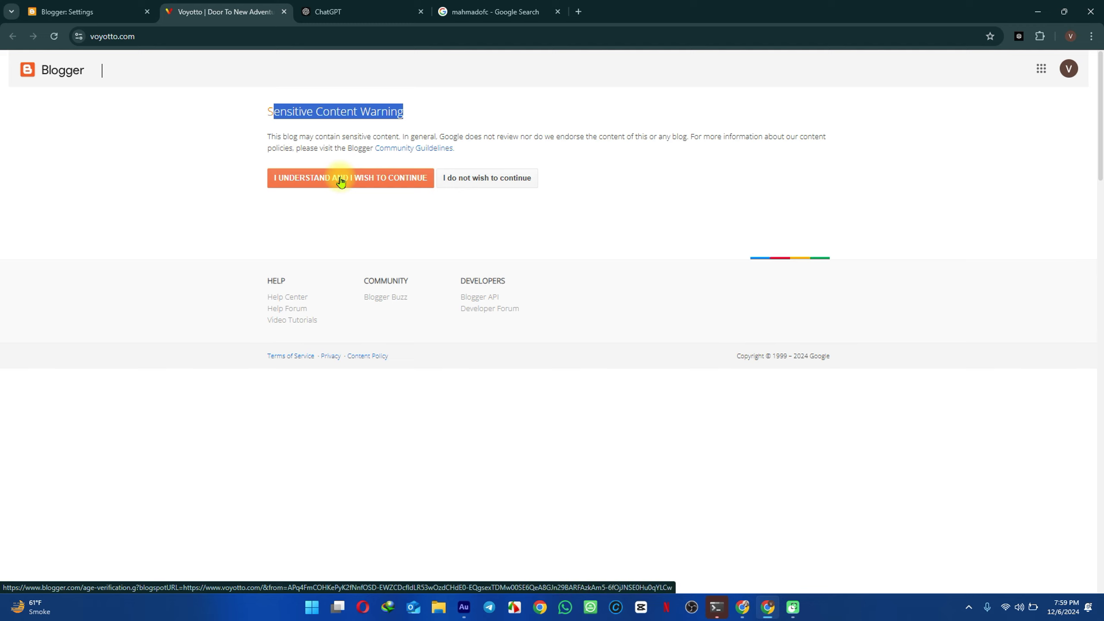
click(459, 185)
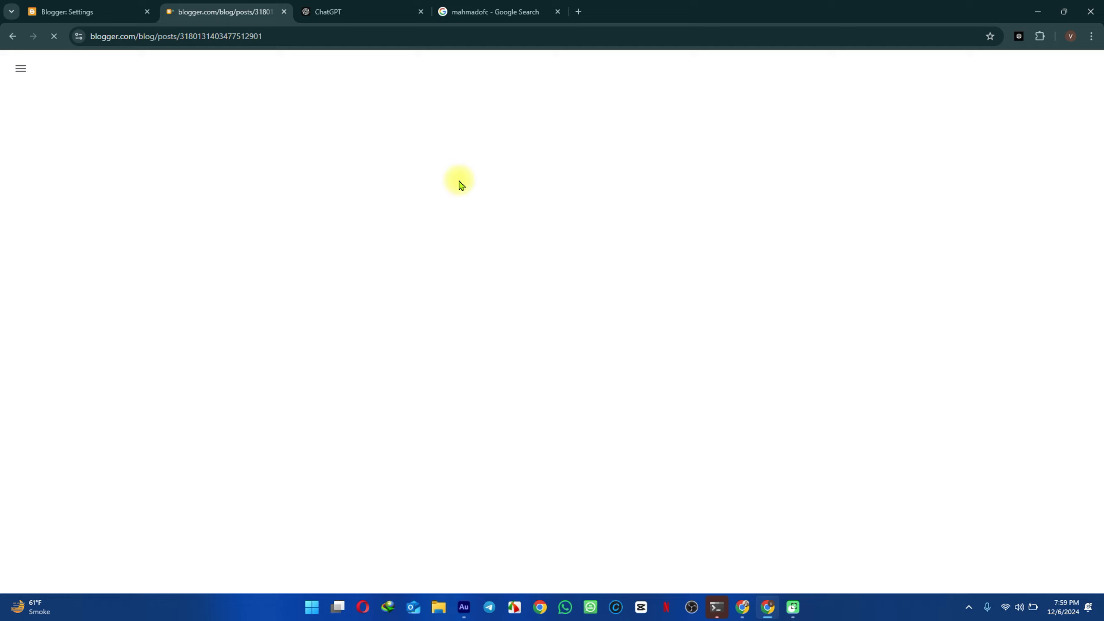
click(284, 13)
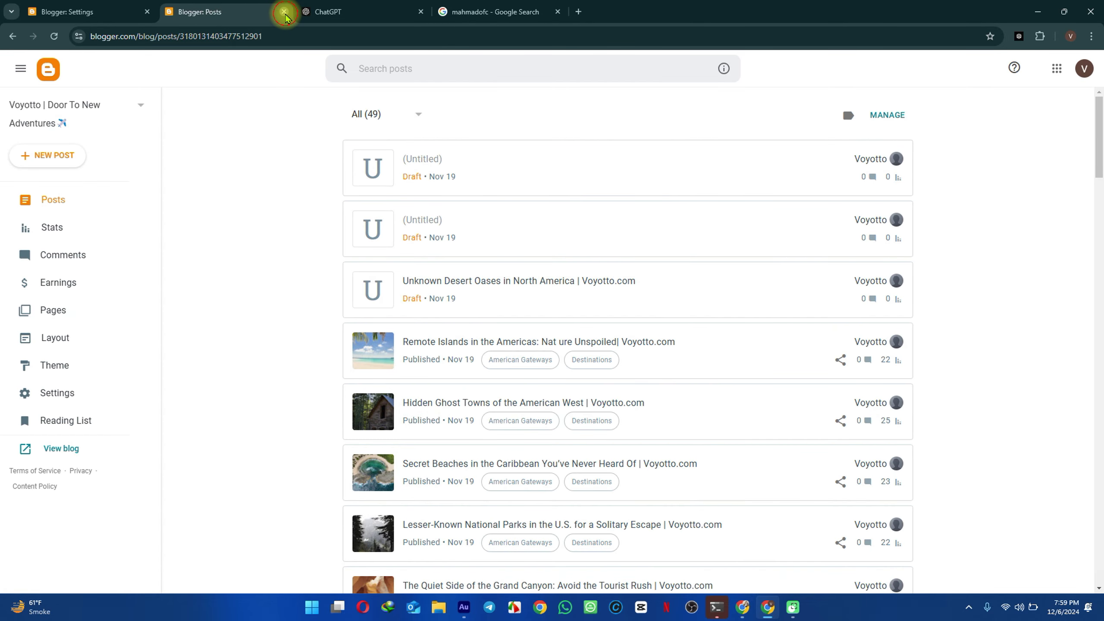
click(550, 312)
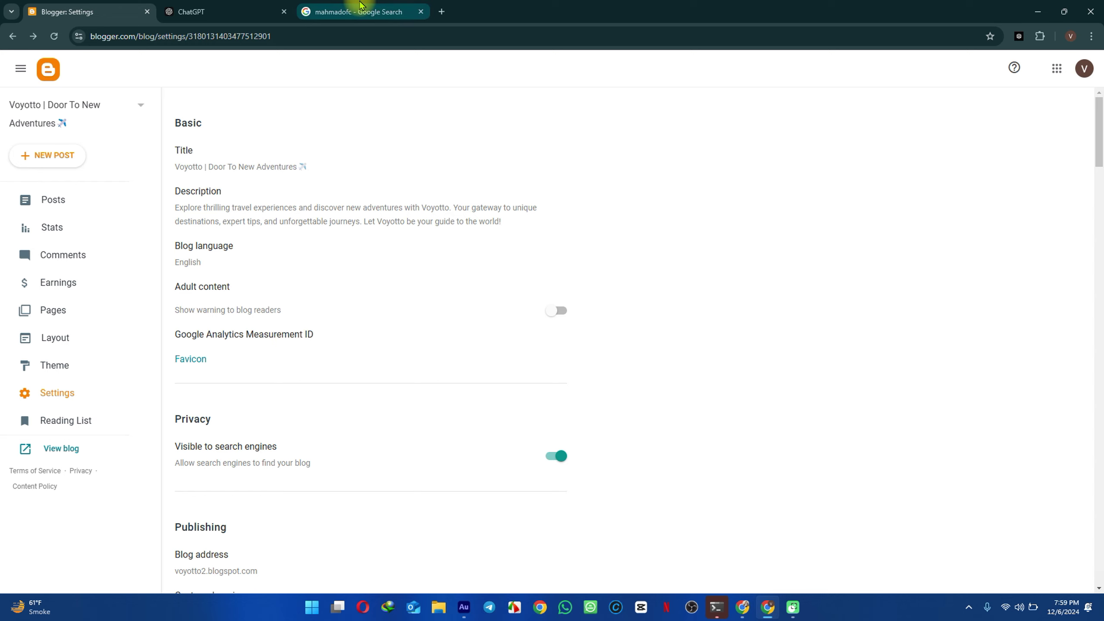
Step: Review the mahmadofc listing in the Google results again and return to the blog settings
click(361, 9)
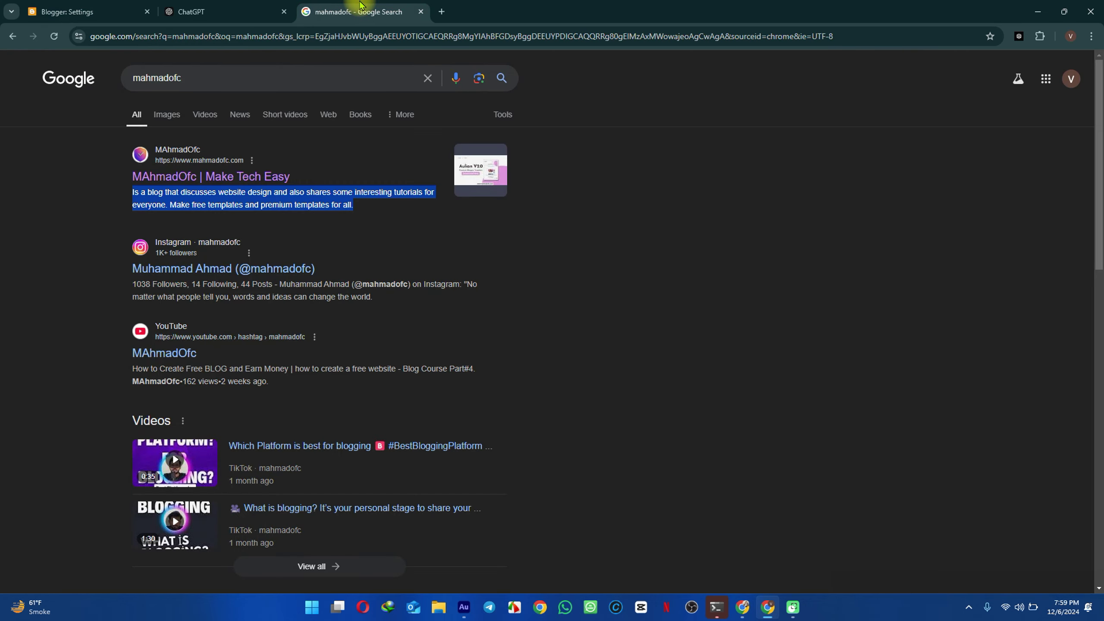
click(96, 191)
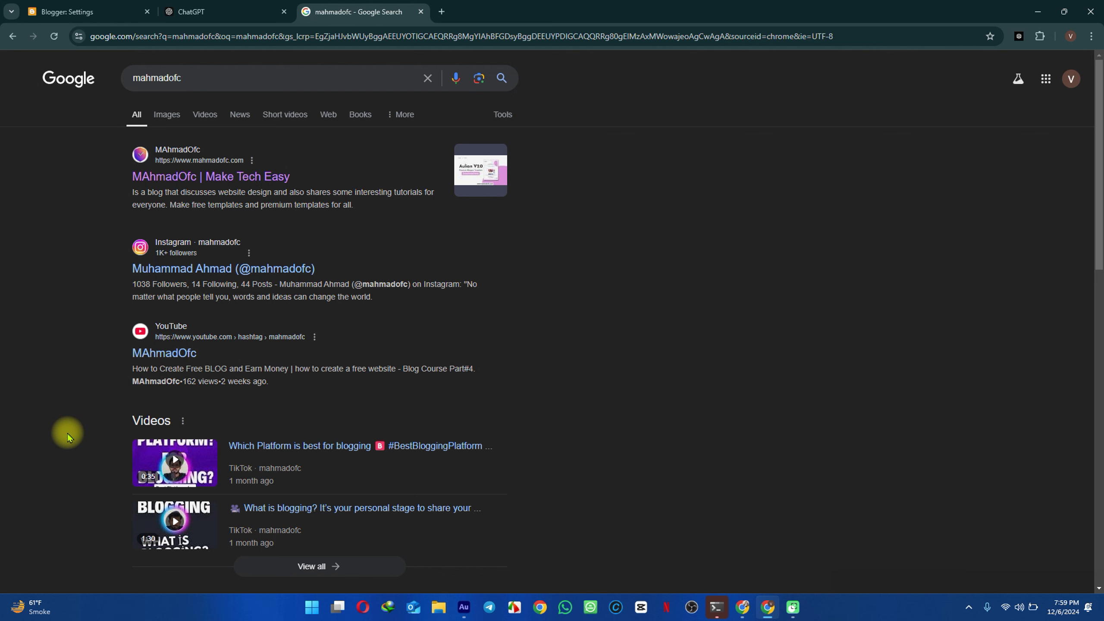
click(92, 11)
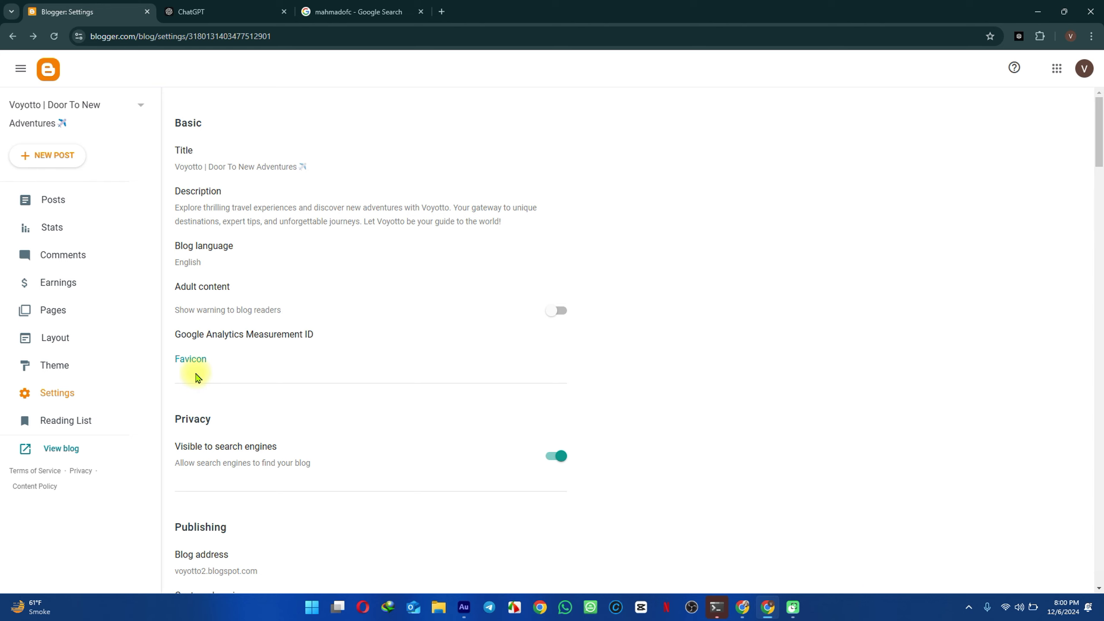
Step: Open the live blog to inspect its favicon in the browser tab and return to the blog settings
scroll(262, 384, down, 2)
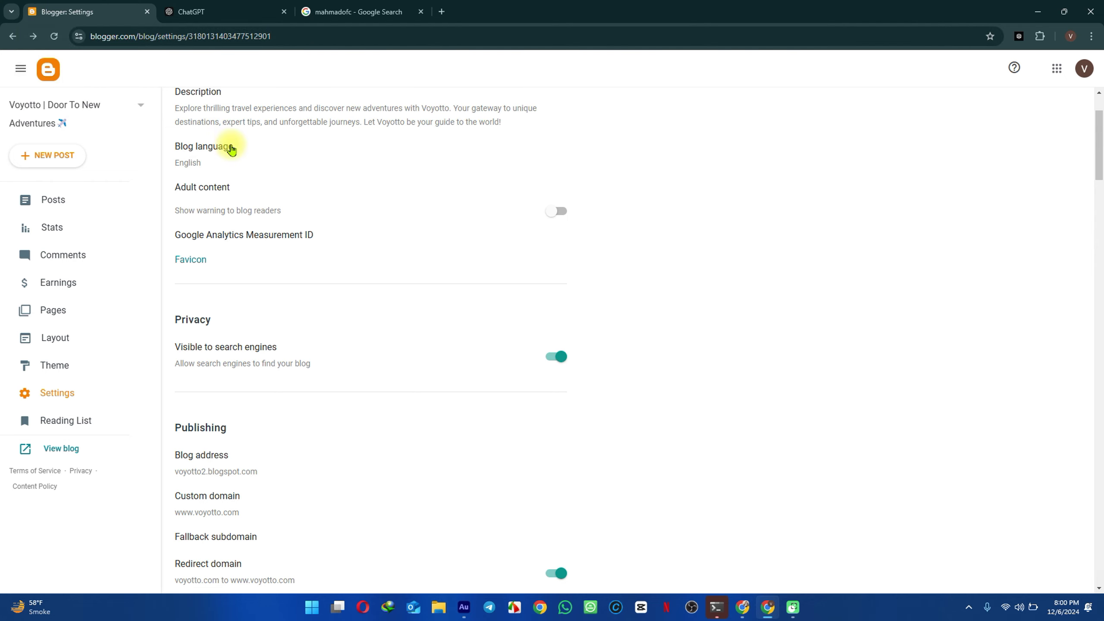
click(61, 448)
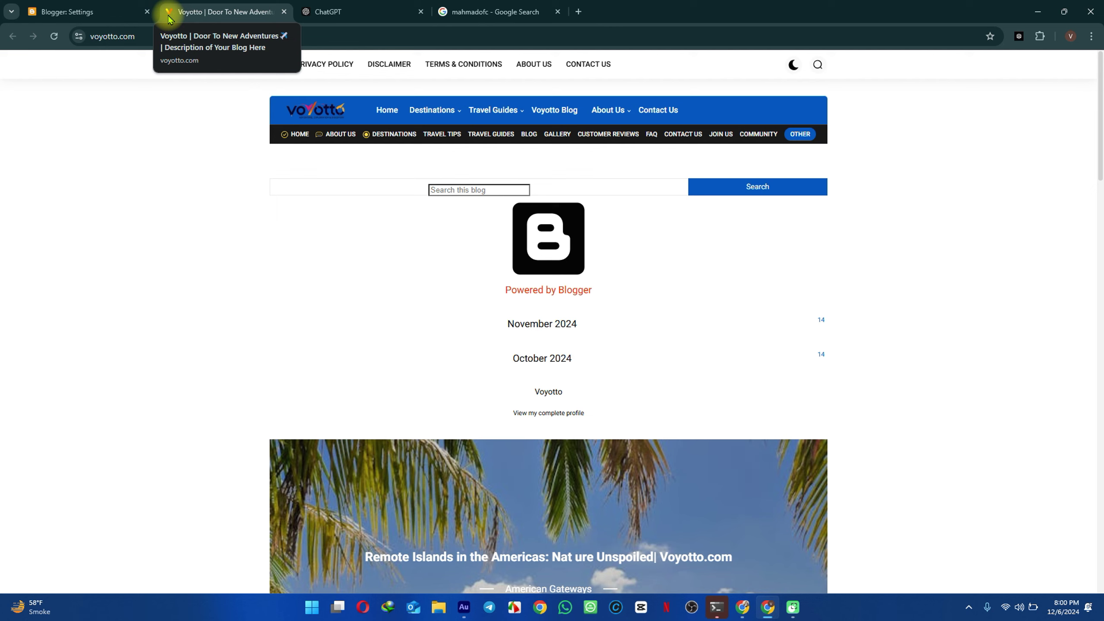
click(103, 11)
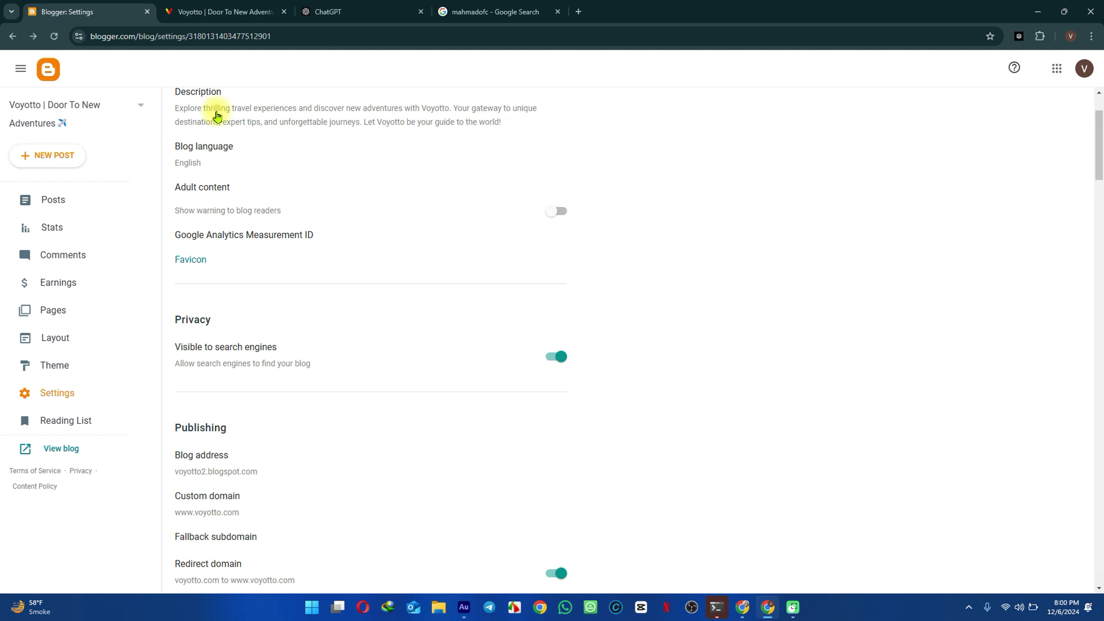
Step: Examine the favicon configuration and its image file chooser without picking a file, and return to the blog settings
click(182, 257)
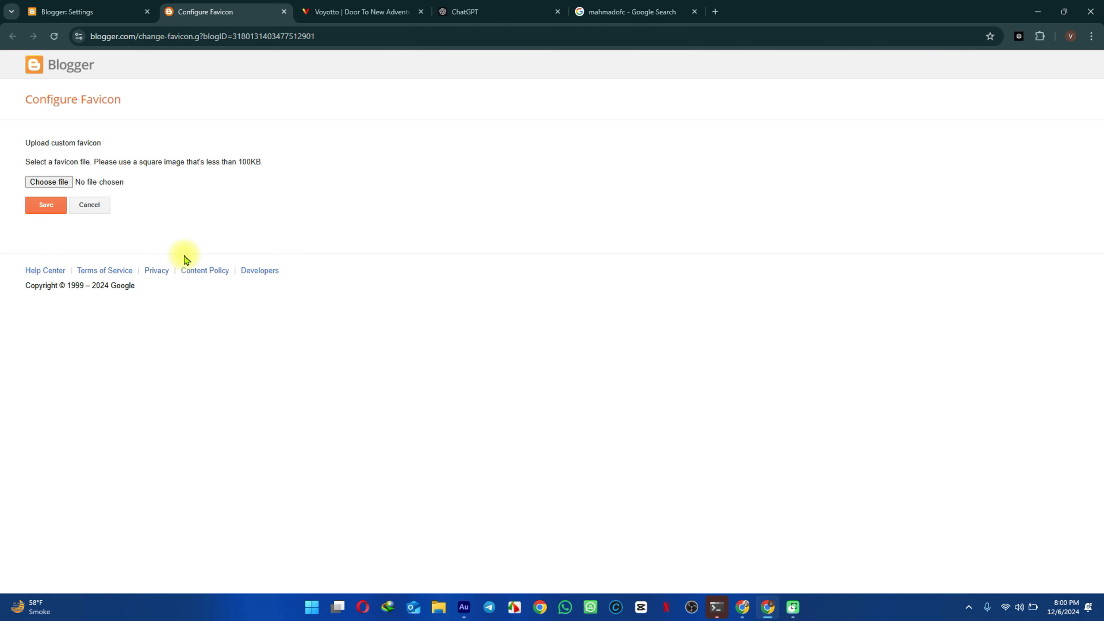
click(48, 209)
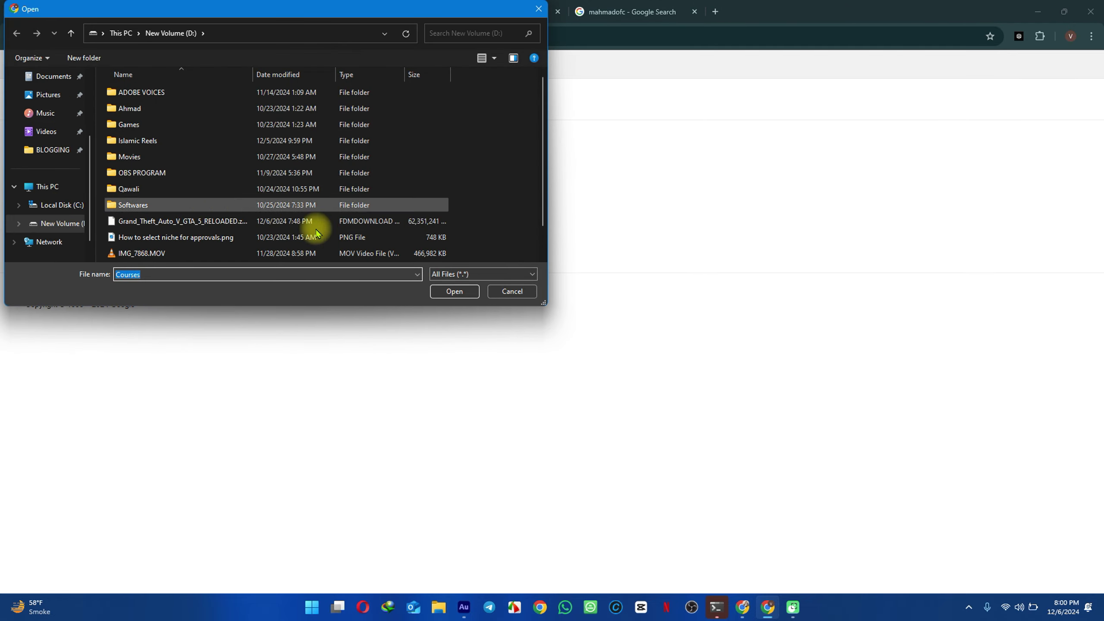
click(511, 291)
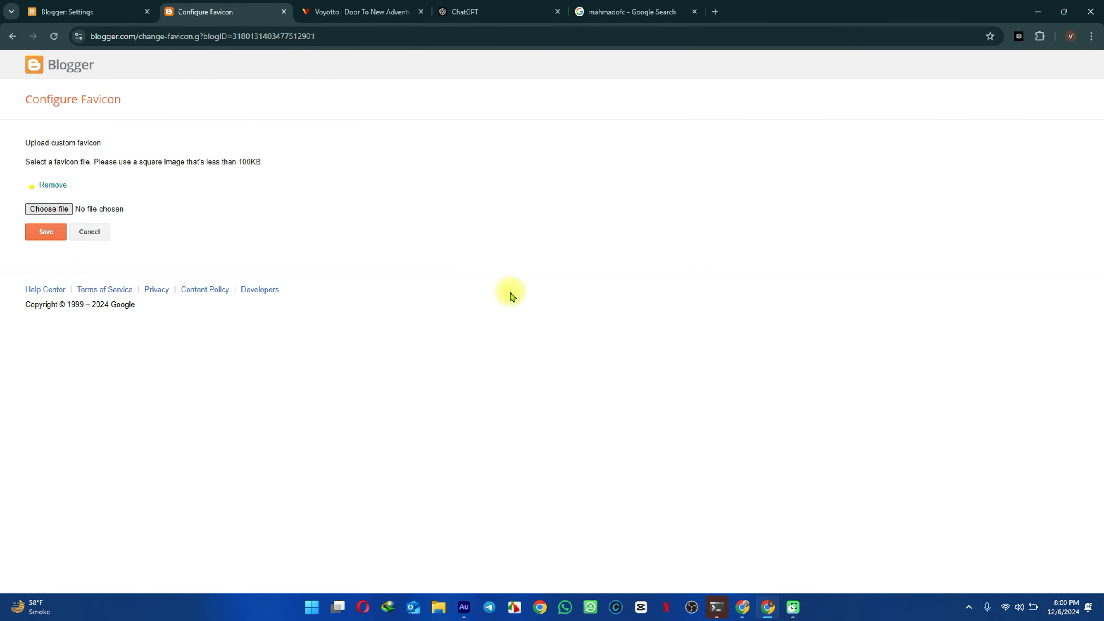
click(111, 11)
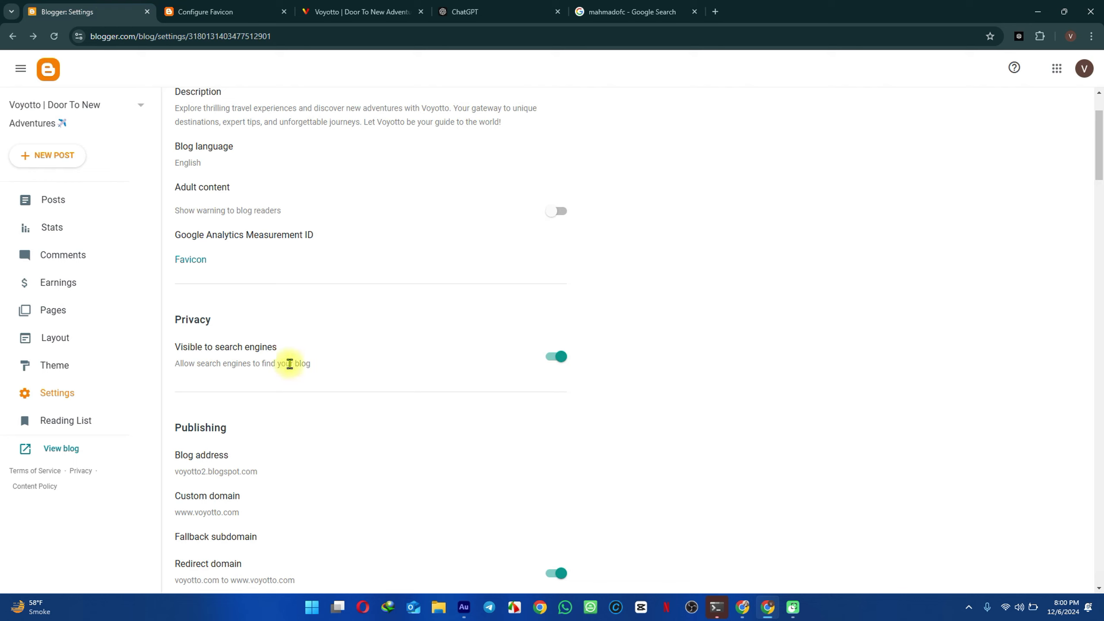
click(649, 32)
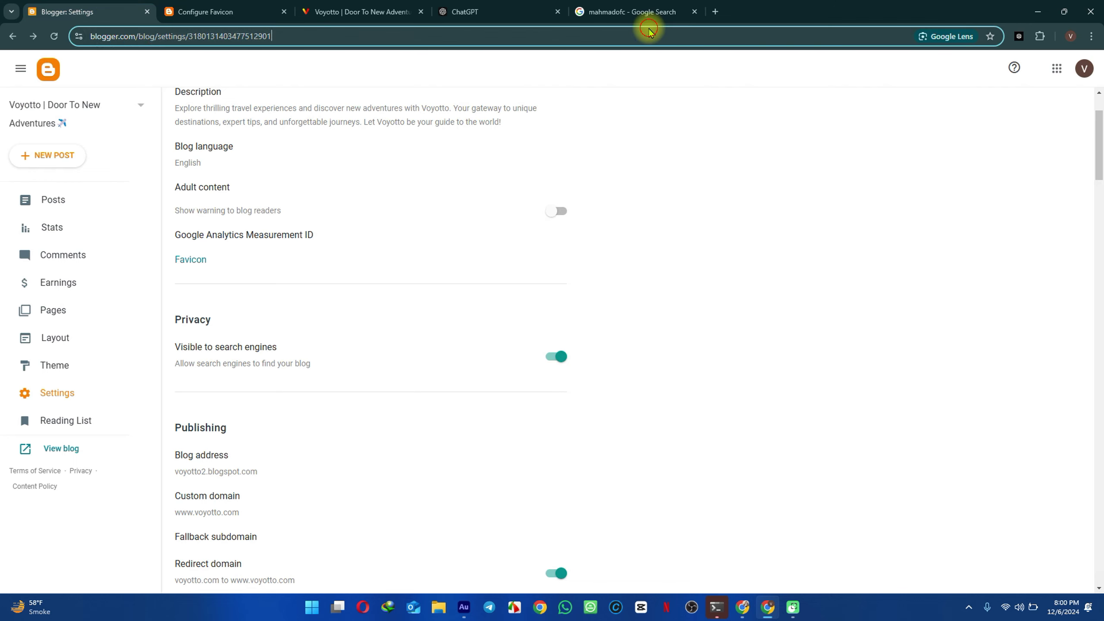
Step: Examine the MAhmadOfc website listing in the Google results, marking it with an arrow and a cross, and return to the blog settings
click(644, 12)
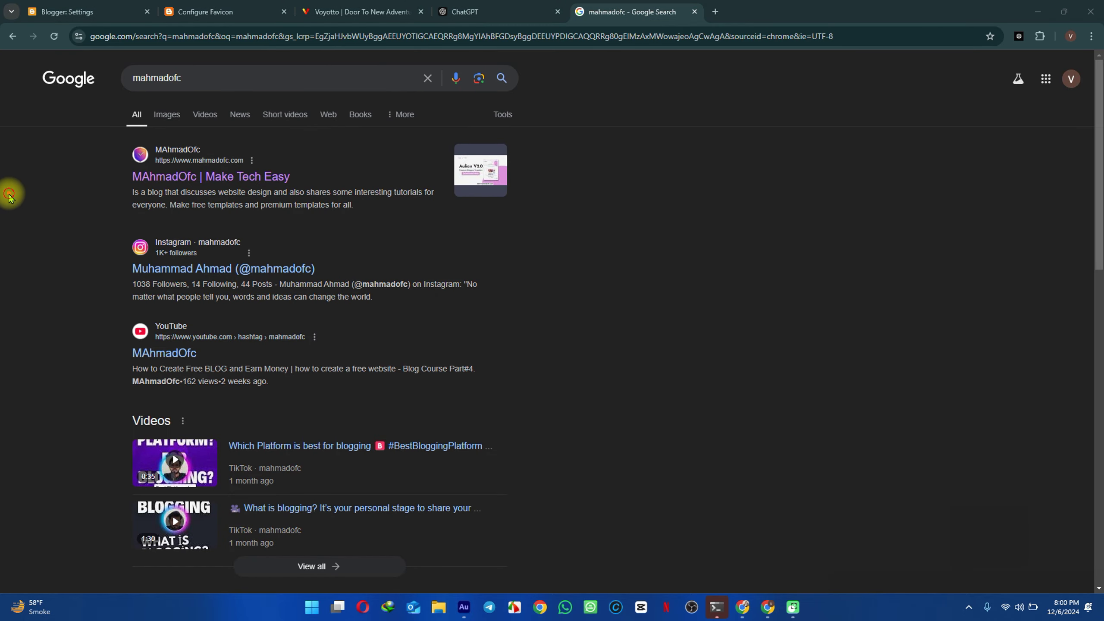
drag(90, 182, 100, 187)
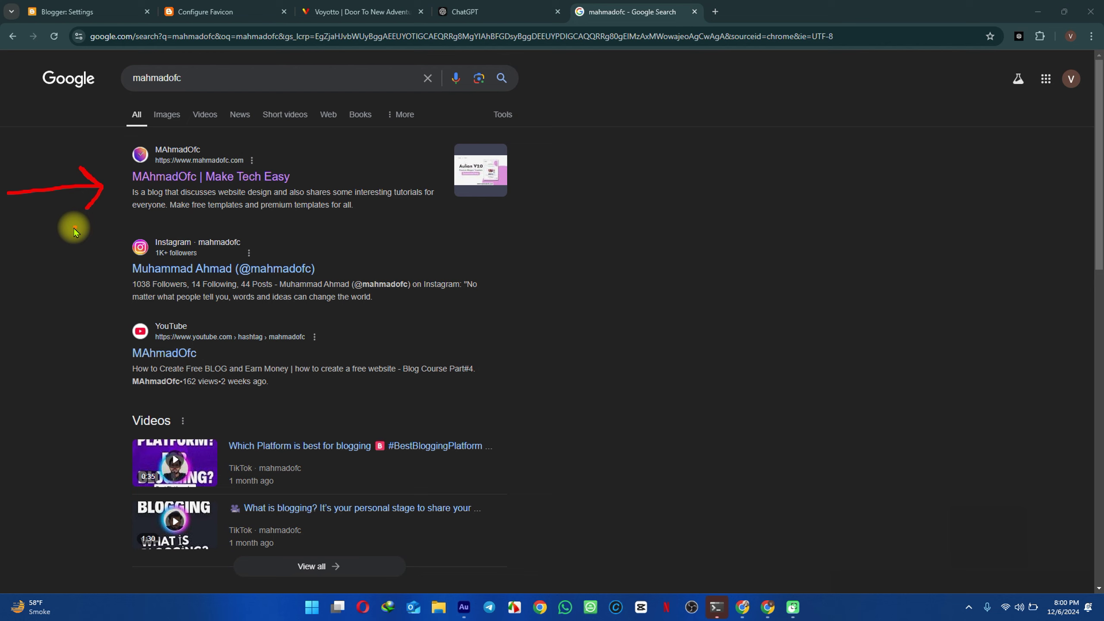
drag(74, 221, 65, 273)
drag(42, 227, 91, 253)
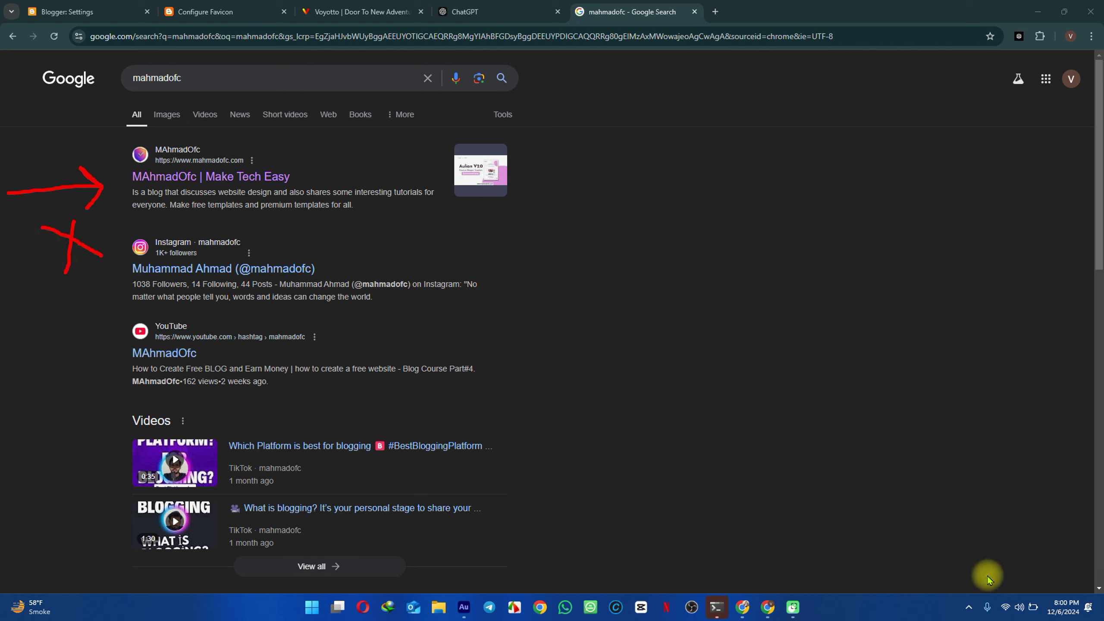
click(108, 11)
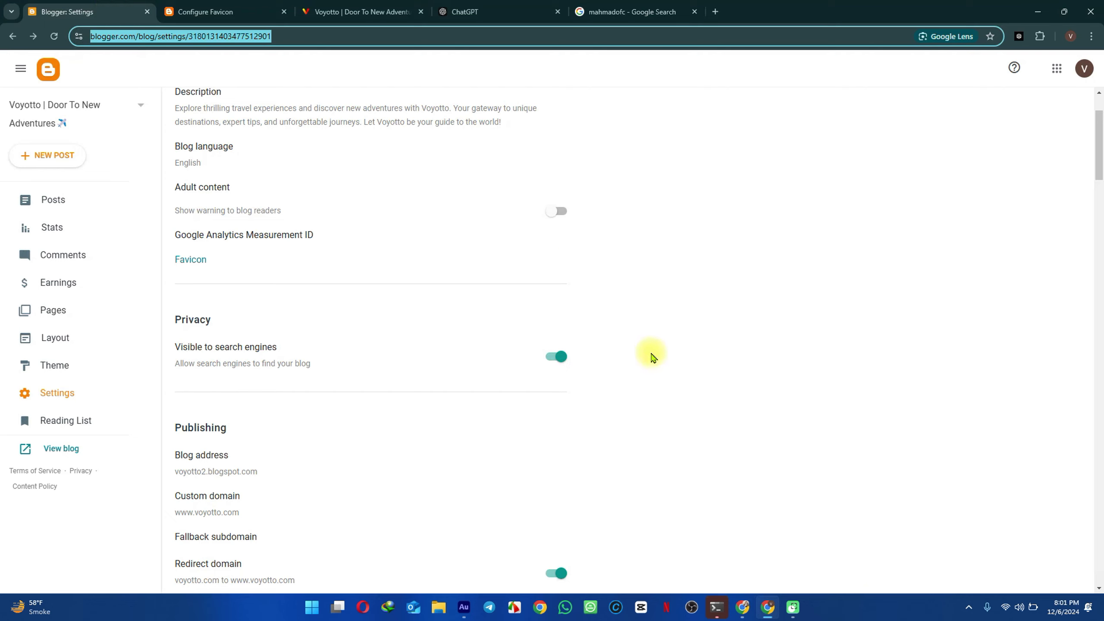
Step: Review the Publishing and HTTPS settings, check the live blog's connection security information, and return to the settings
scroll(651, 357, down, 5)
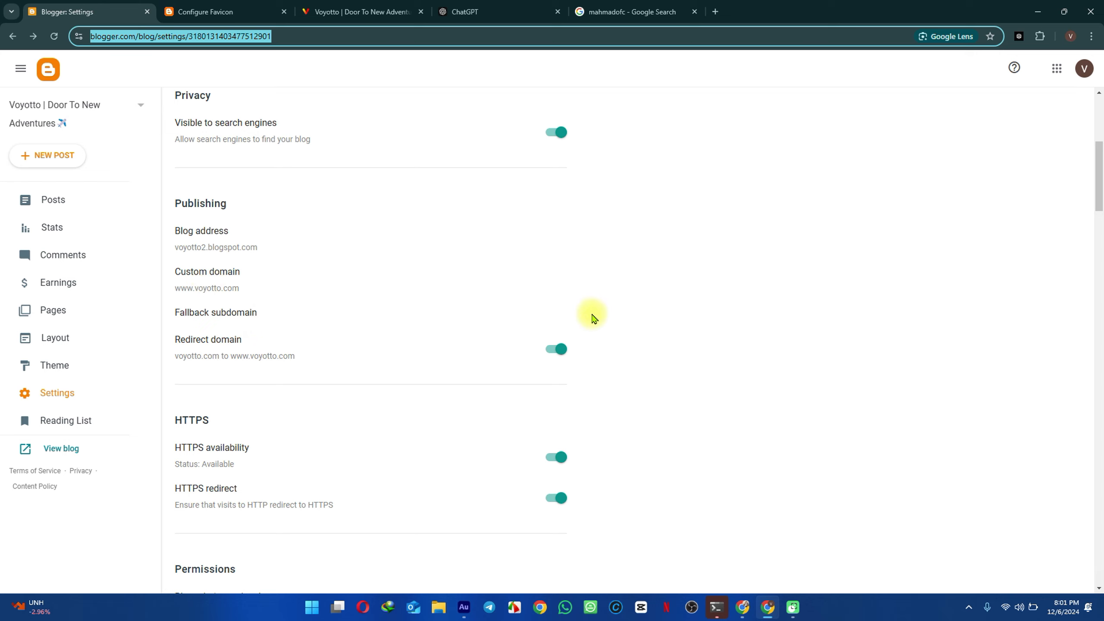
scroll(567, 496, down, 3)
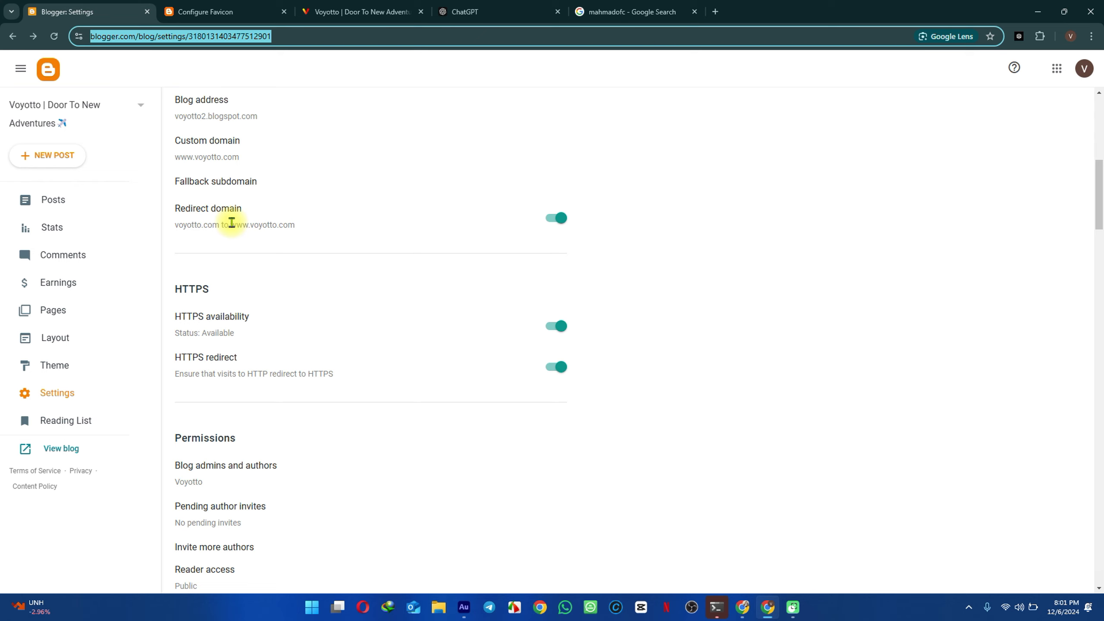
scroll(231, 222, down, 1)
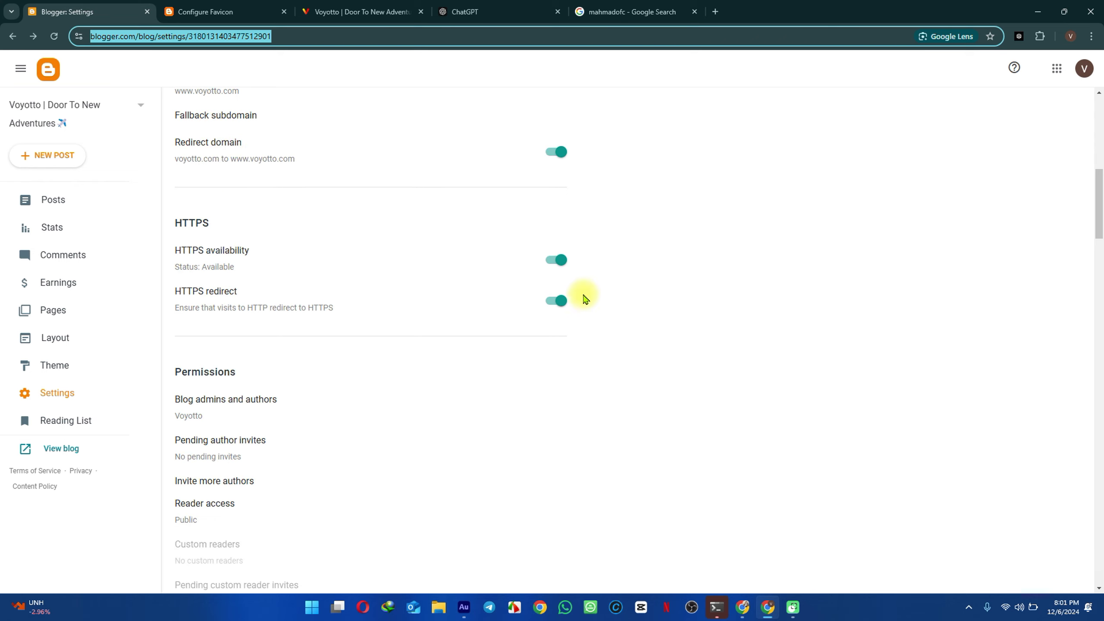
click(307, 12)
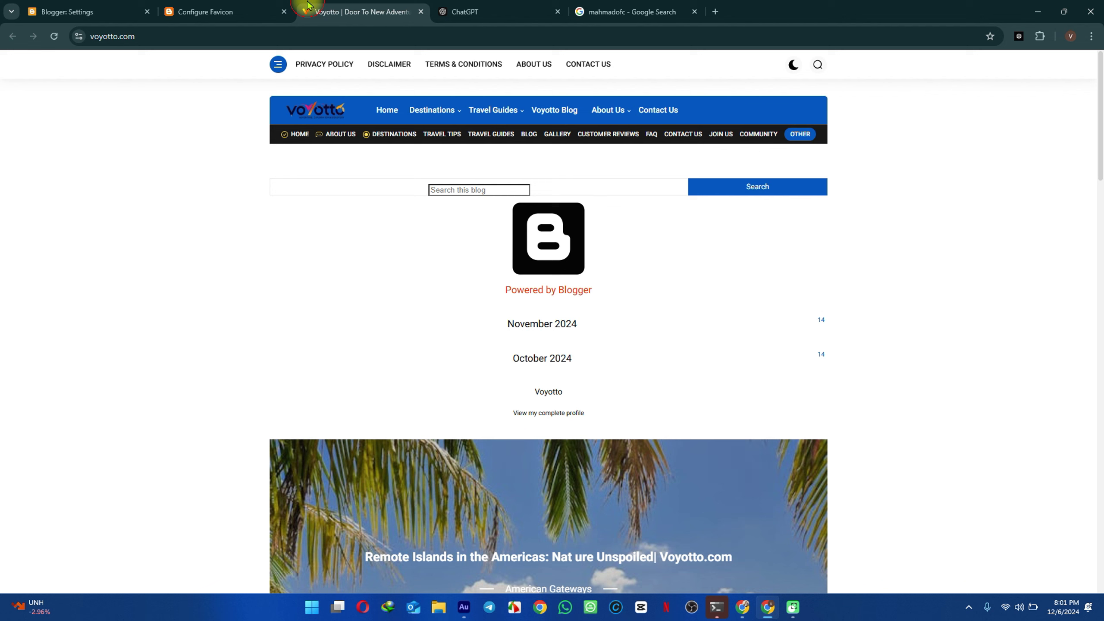
click(78, 36)
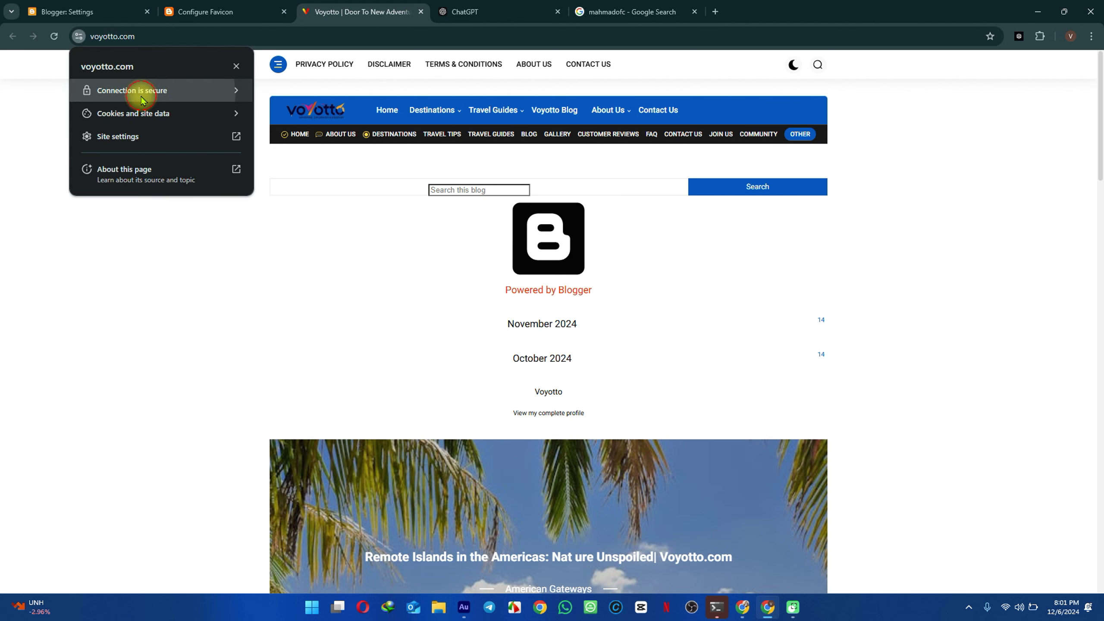
click(143, 90)
click(87, 11)
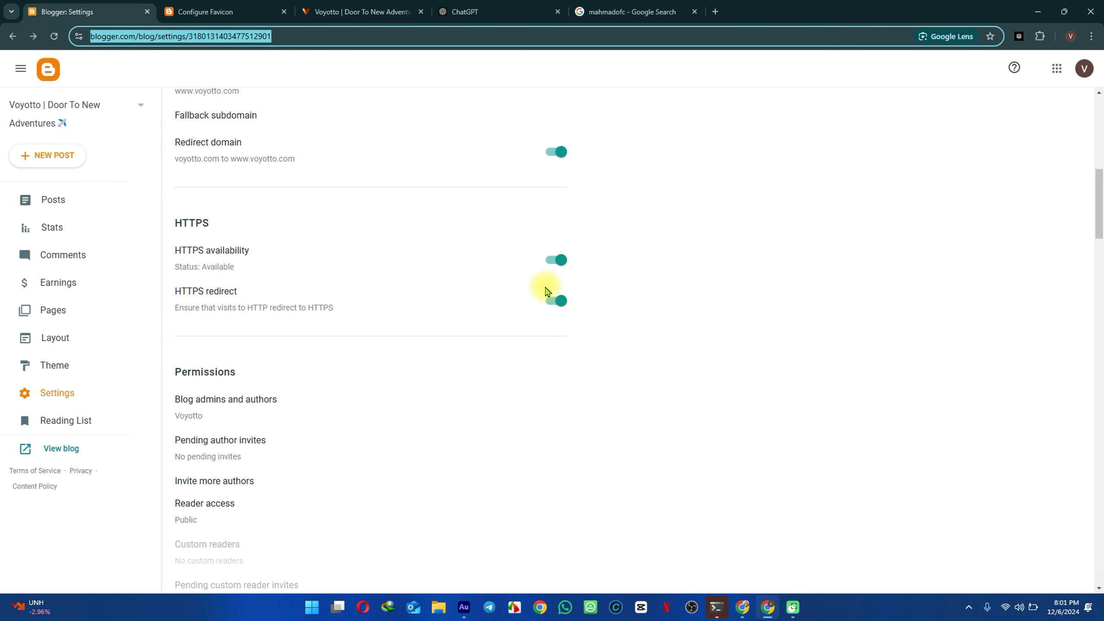
click(358, 10)
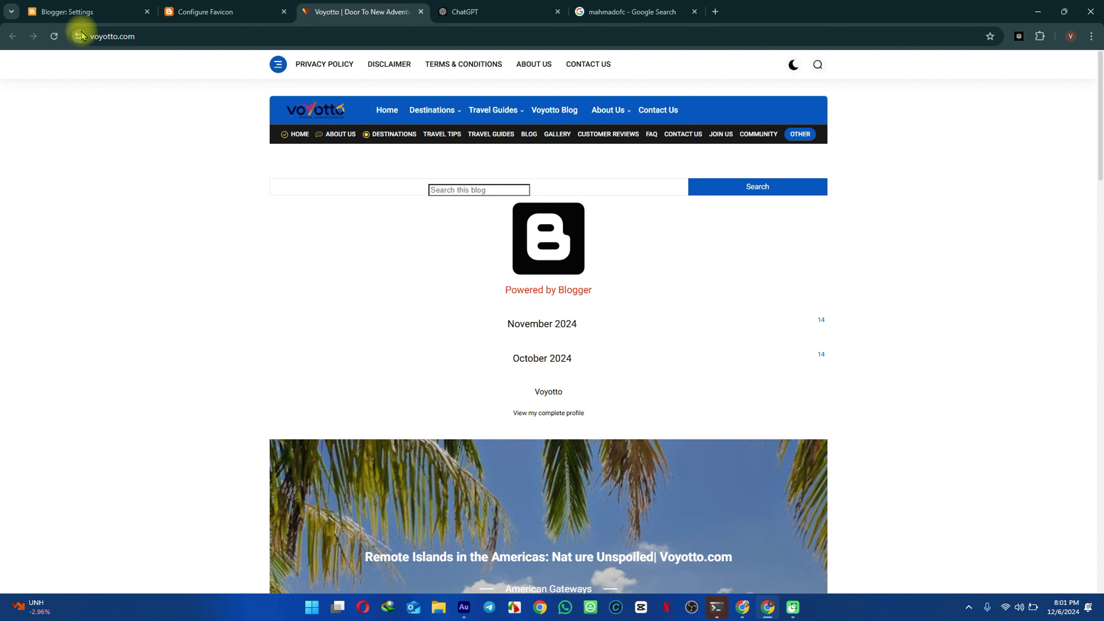
click(86, 6)
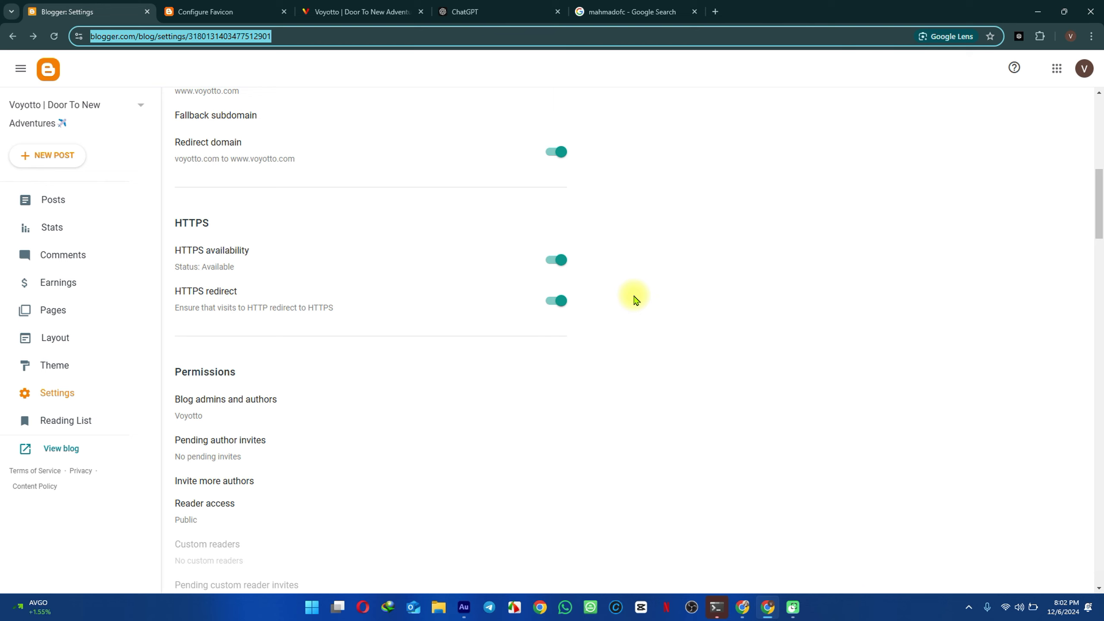
Step: Examine the invitation form for more authors under Permissions and cancel it without entering an email
scroll(633, 300, down, 4)
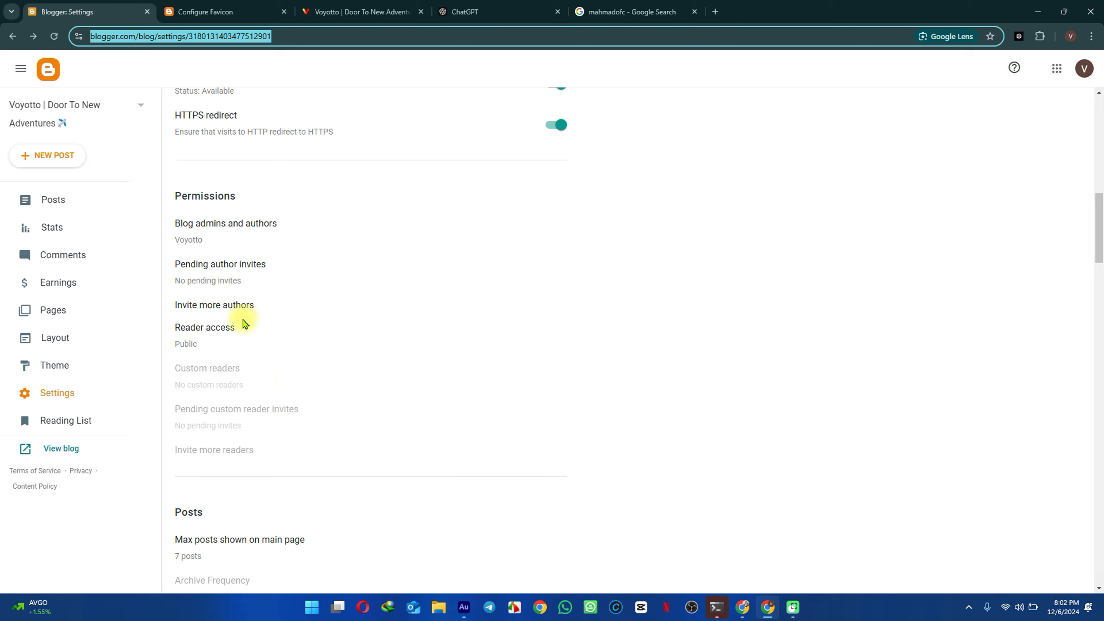
click(214, 305)
click(472, 286)
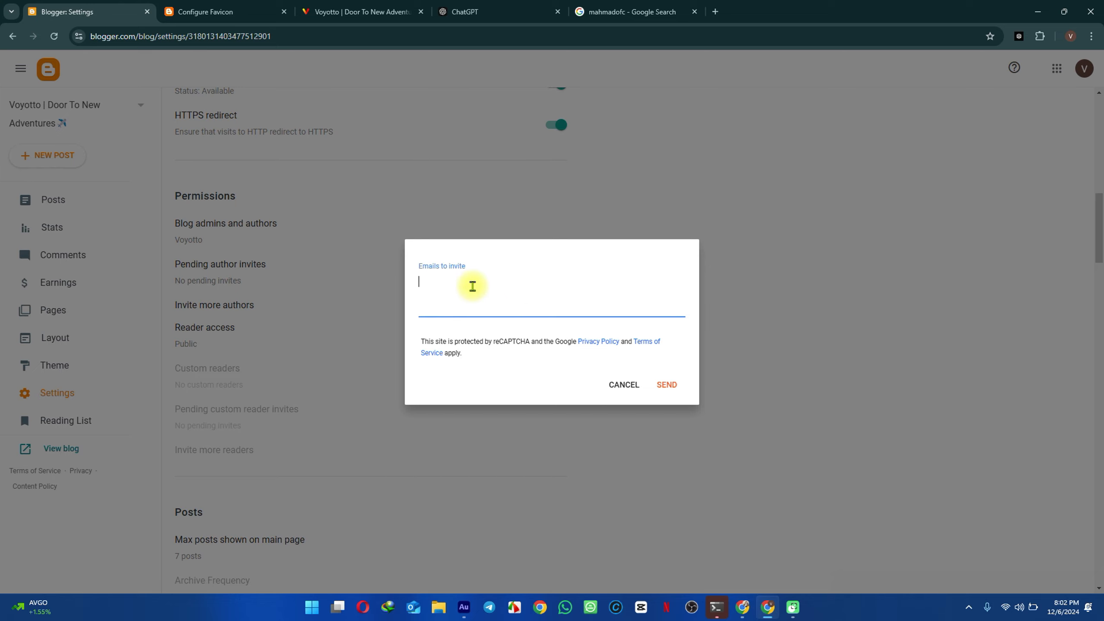
click(620, 384)
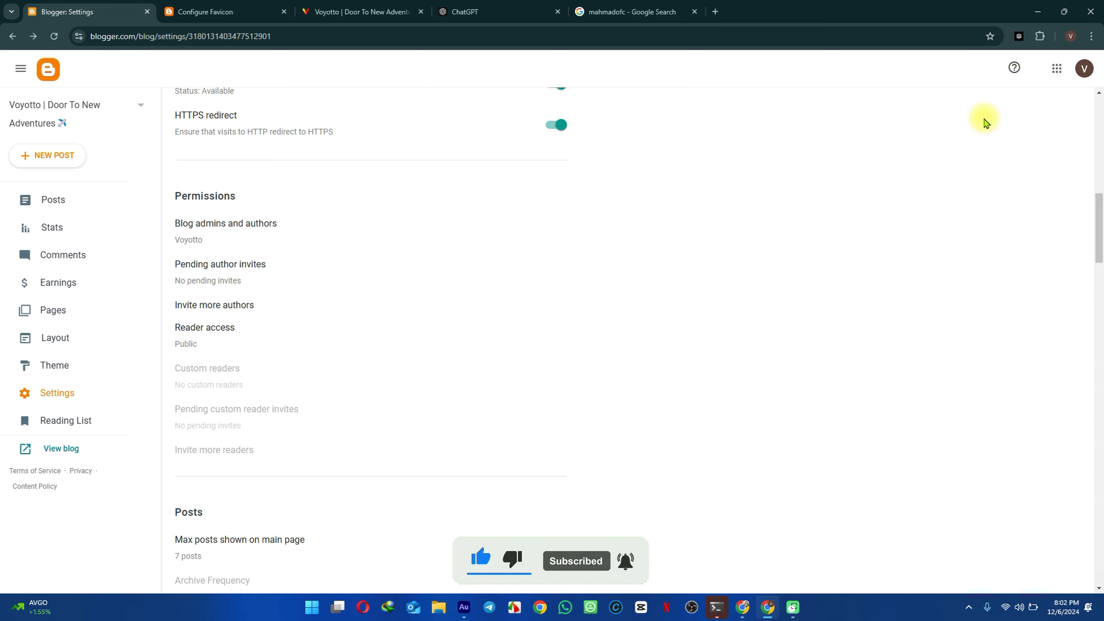
Step: Examine the comment form message and the options for who can comment, cancelling both without changes
scroll(182, 363, down, 6)
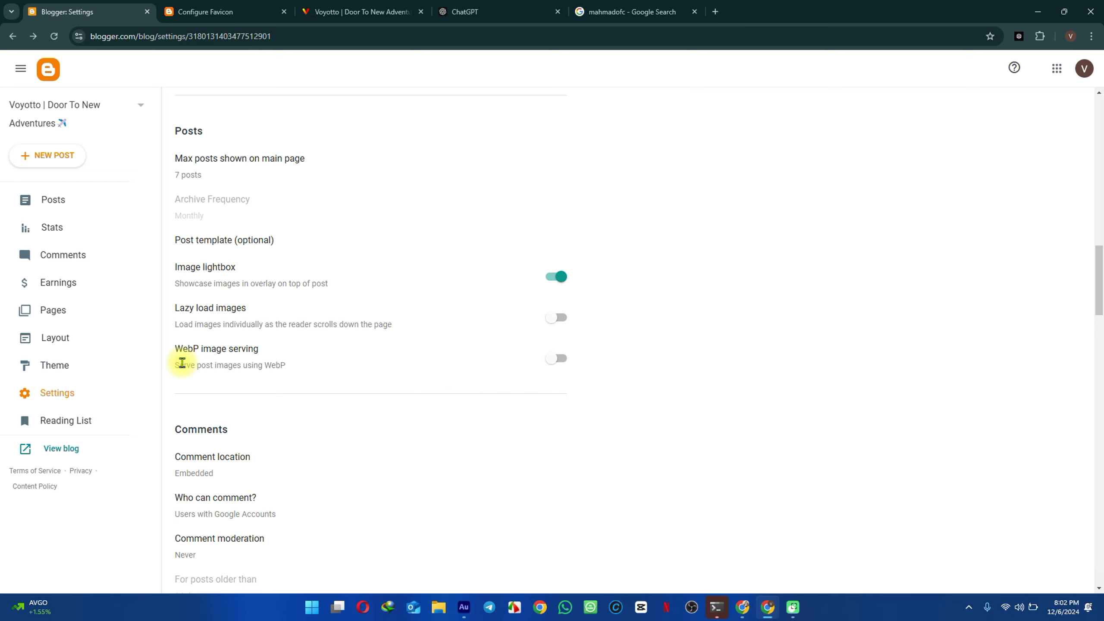
scroll(182, 363, down, 4)
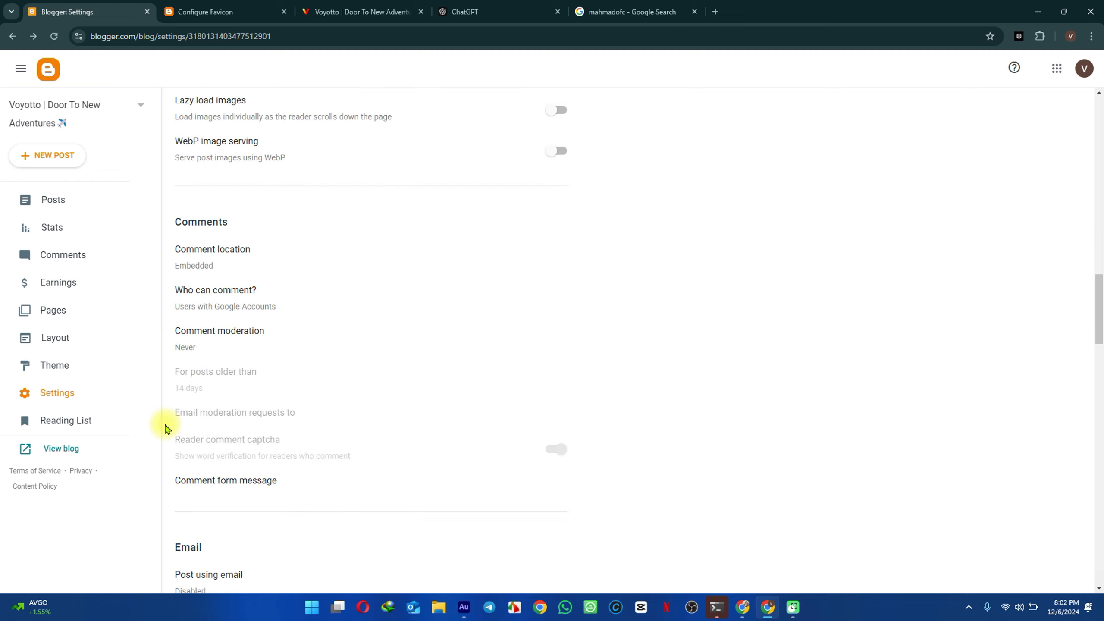
scroll(209, 469, down, 2)
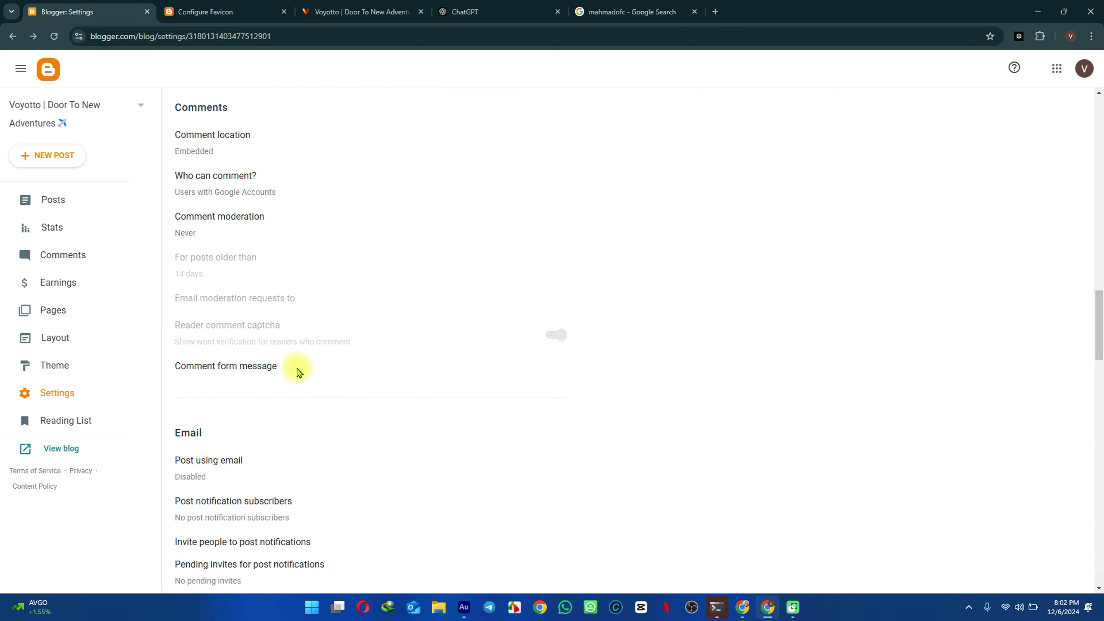
click(236, 370)
click(489, 313)
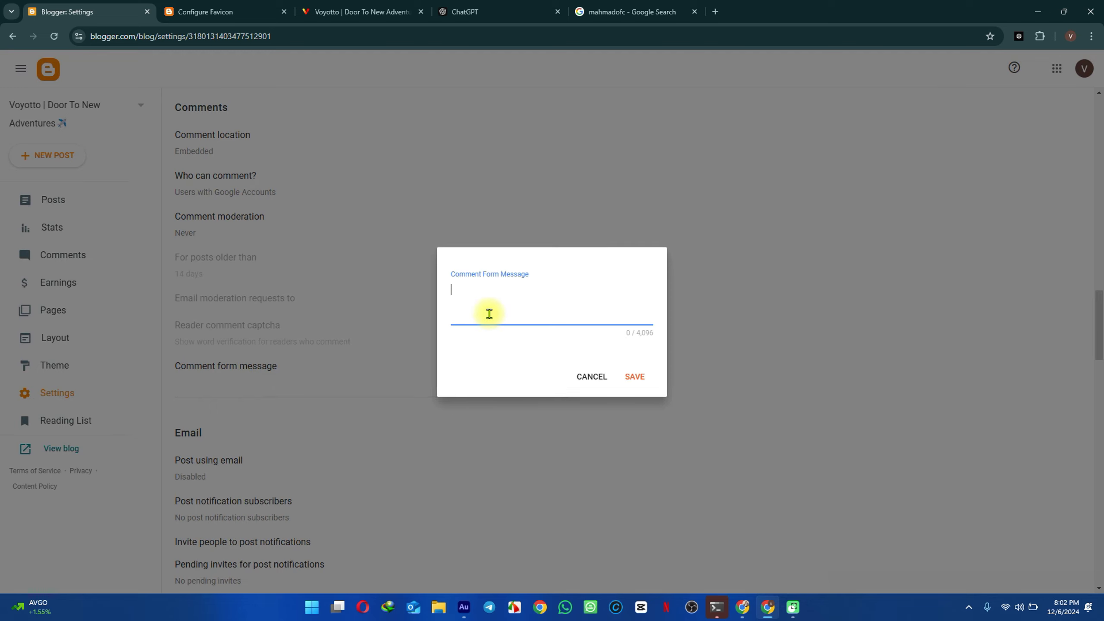
click(592, 376)
click(181, 176)
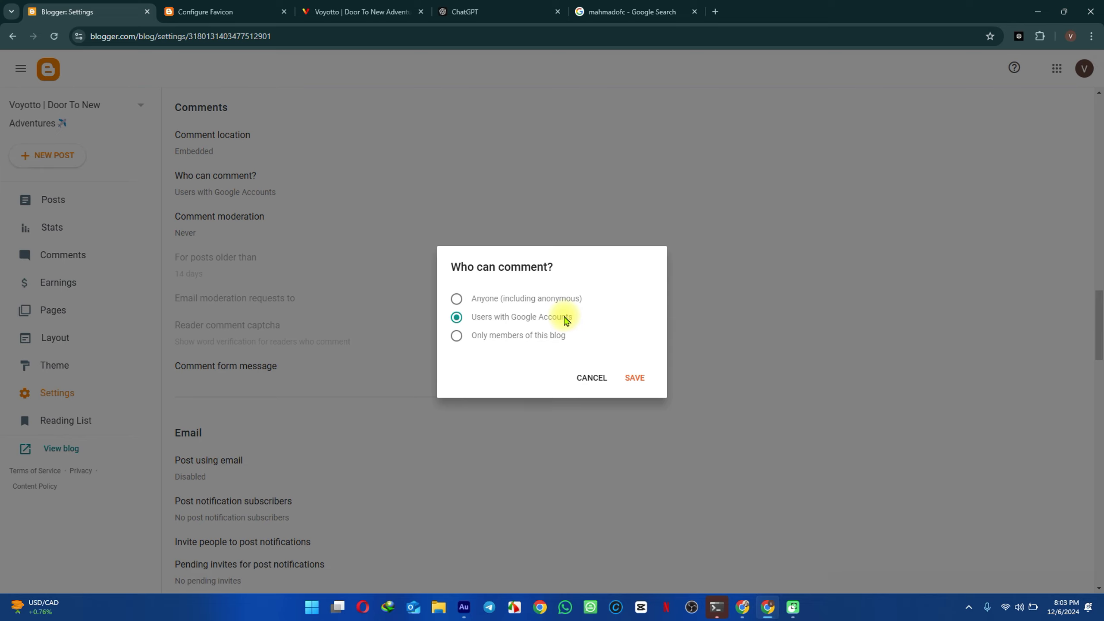
click(589, 377)
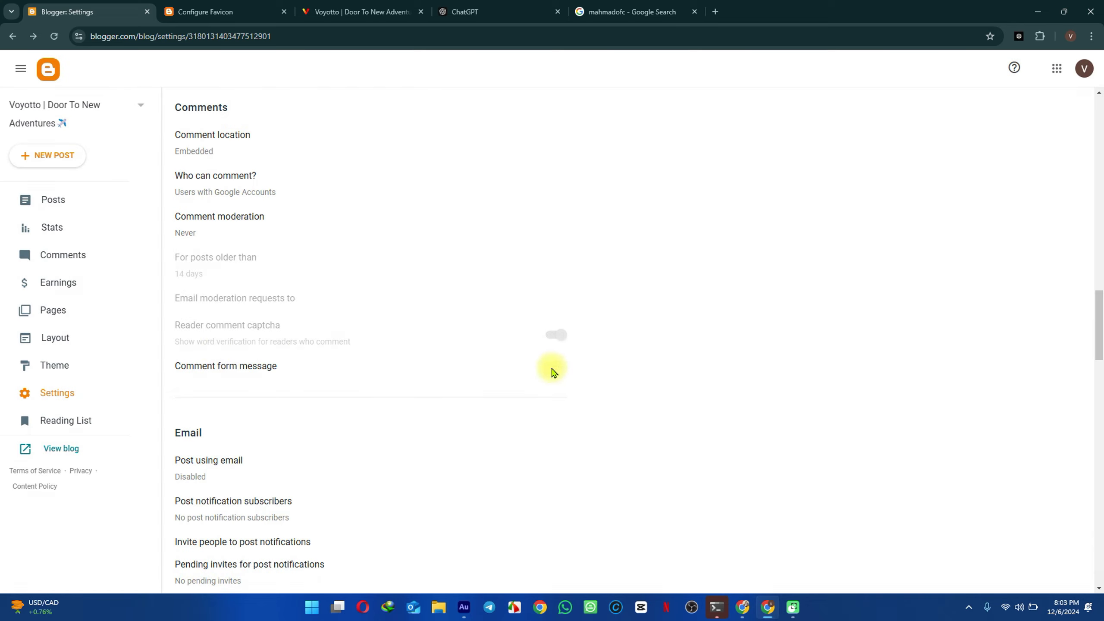
Step: Set the comment form message to "Please Dont Post Any Spam Links" and save it
click(234, 367)
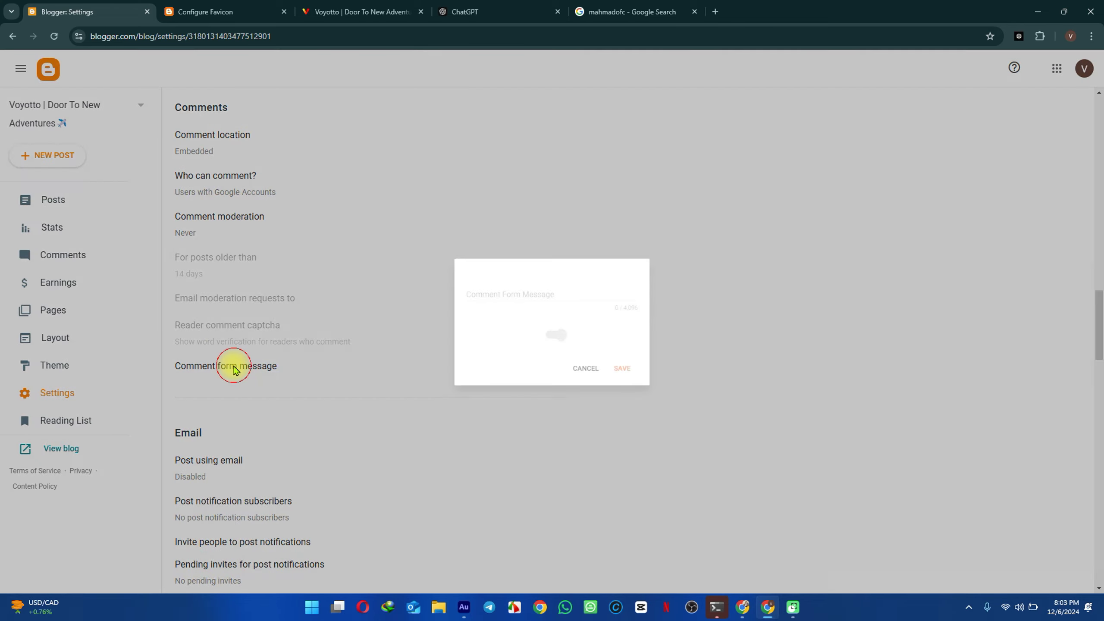
click(532, 298)
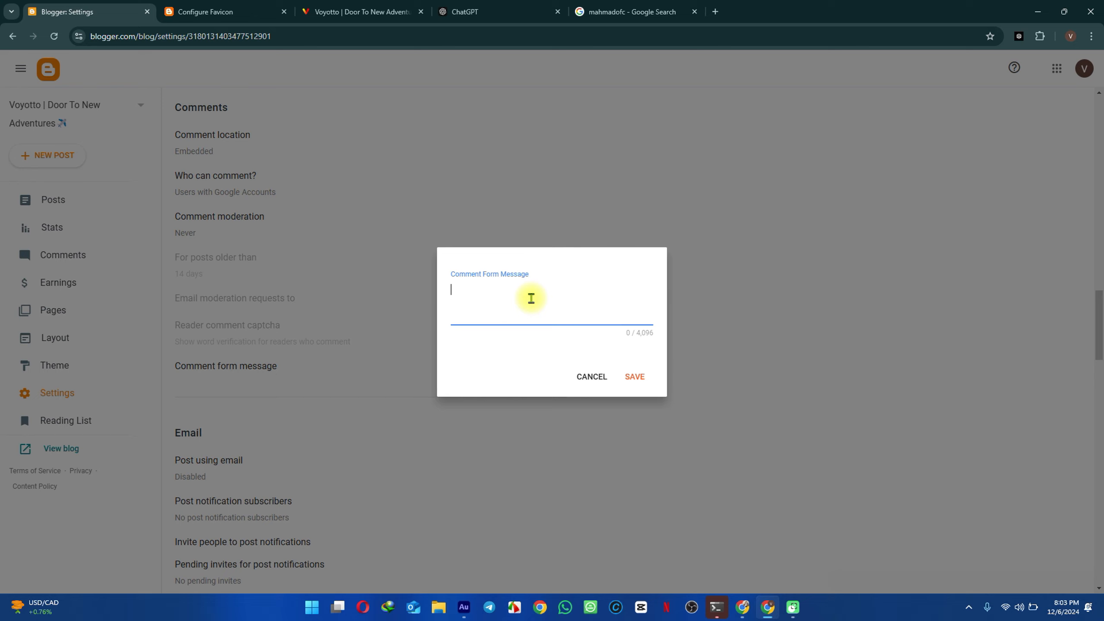
text(Please Dont Post ANy)
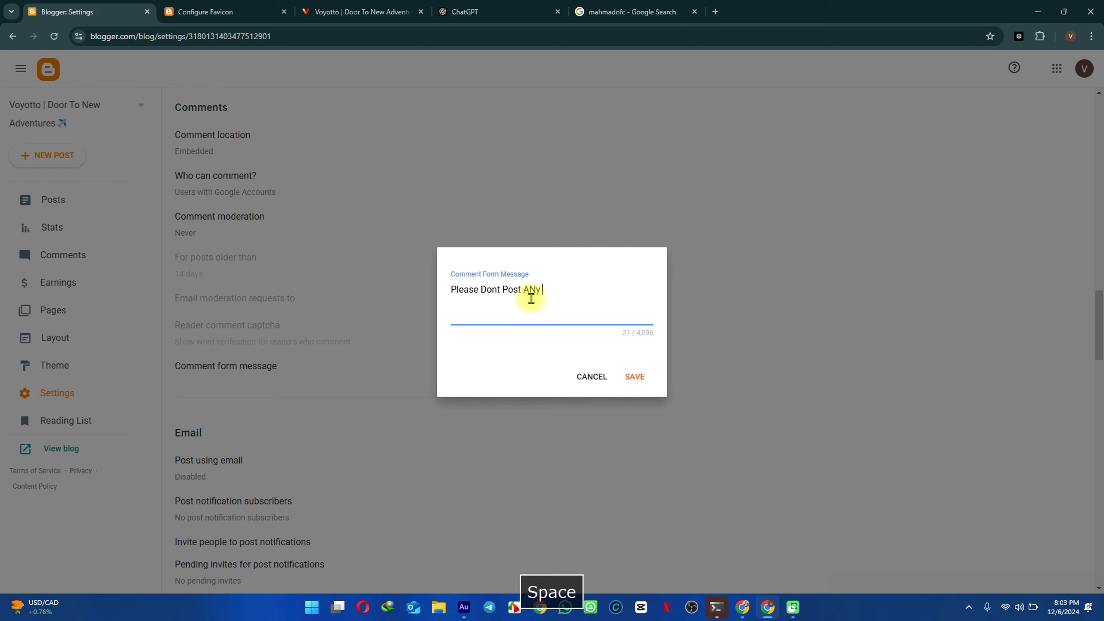
key(BackSpace)
key(BackSpace)
text(ny SPam)
key(BackSpace)
key(BackSpace)
text(p)
key(BackSpace)
key(BackSpace)
text(pam Links)
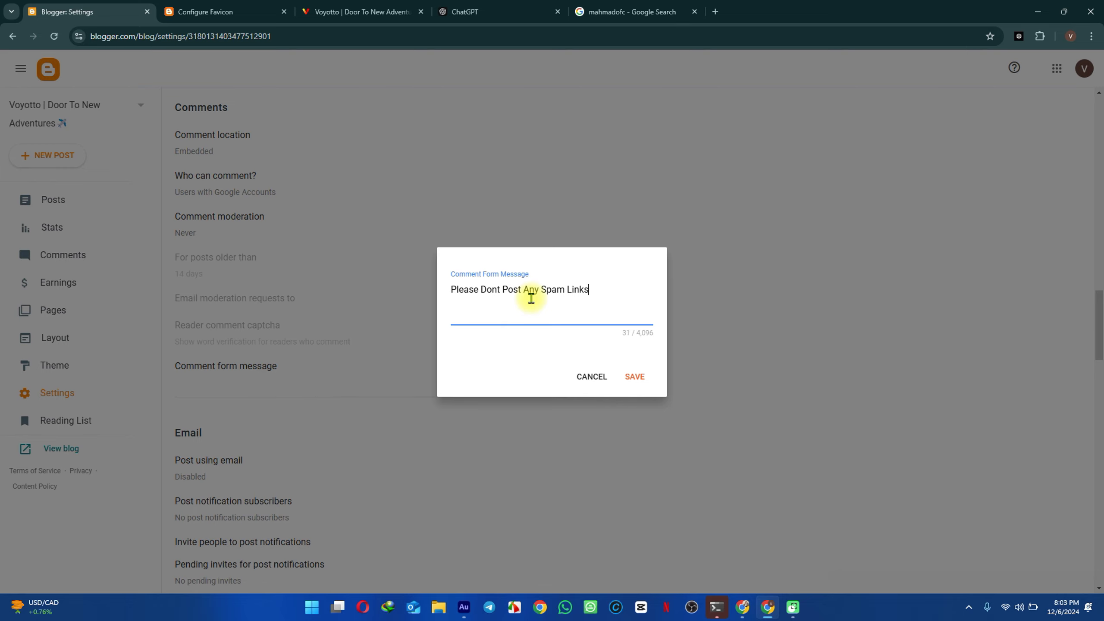
click(639, 387)
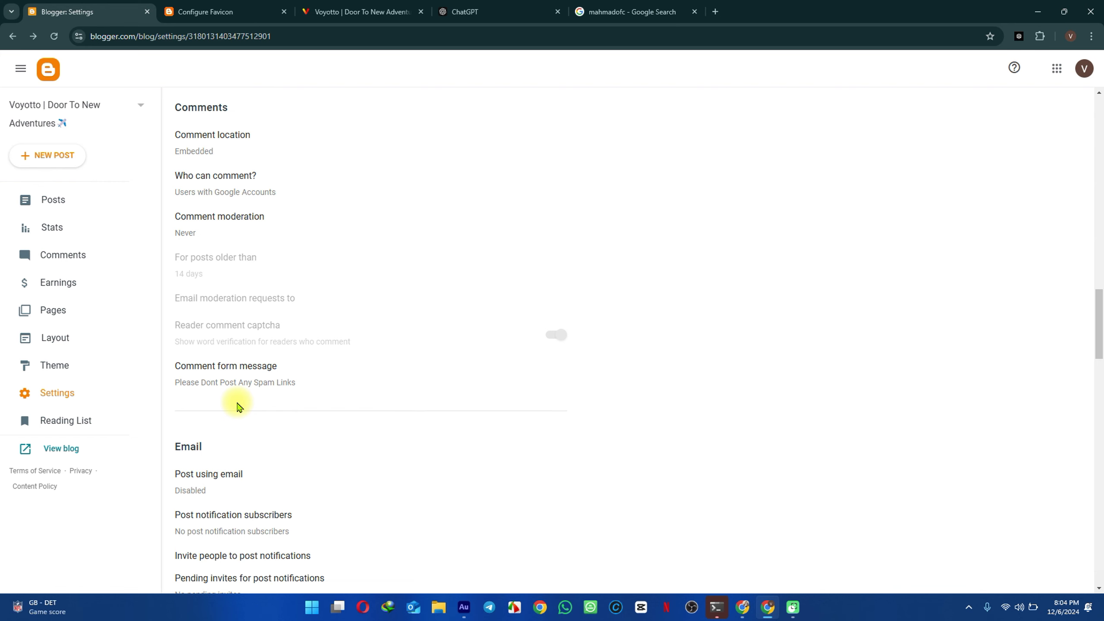
Step: Set the blog's time zone to (GMT+05:00) Pakistan Standard Time – Karachi and save it
scroll(237, 407, down, 4)
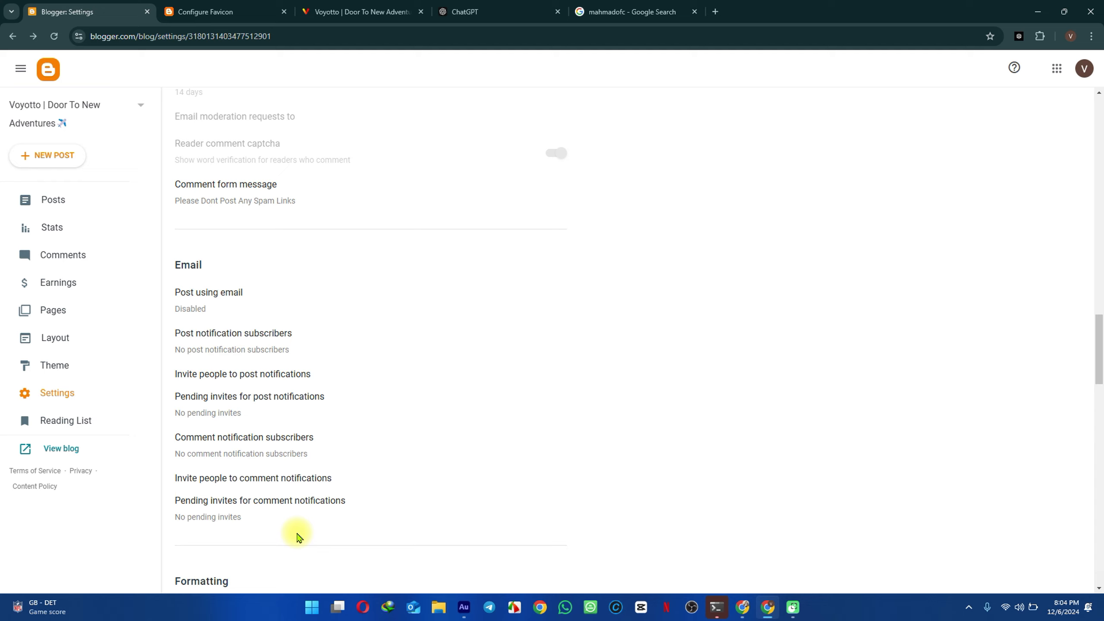
scroll(297, 537, down, 5)
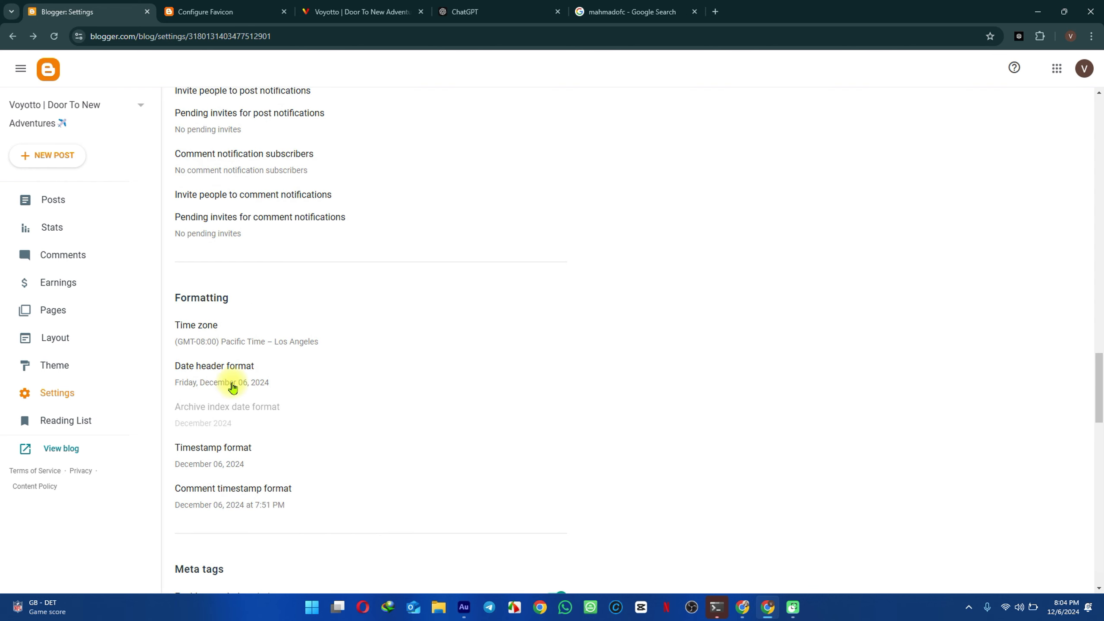
scroll(230, 384, down, 3)
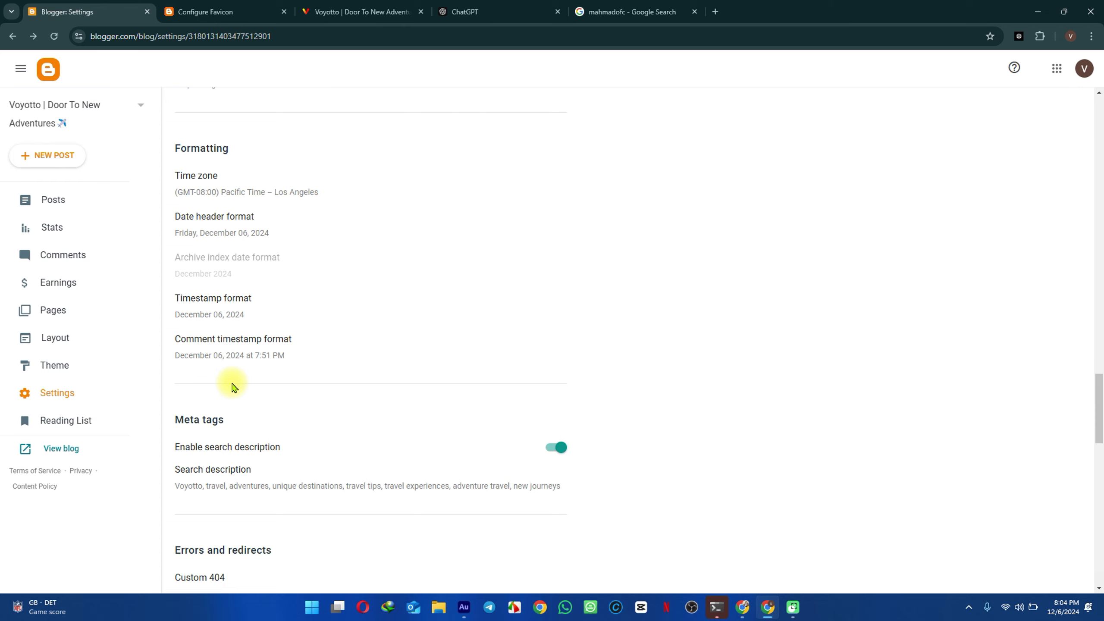
click(257, 181)
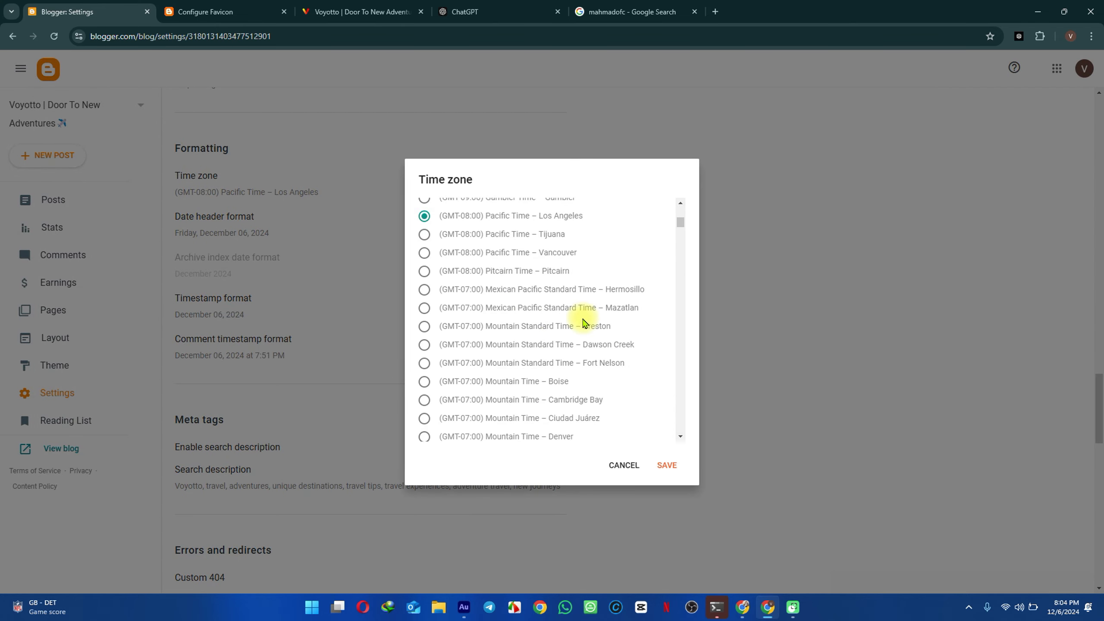
drag(681, 220, 693, 374)
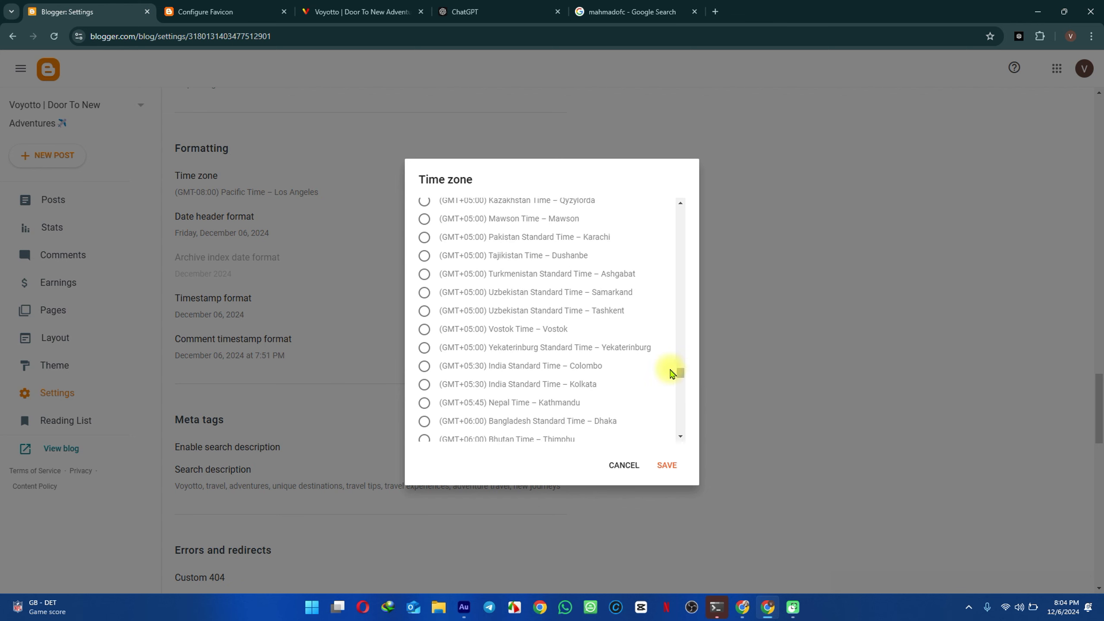
click(423, 239)
click(660, 465)
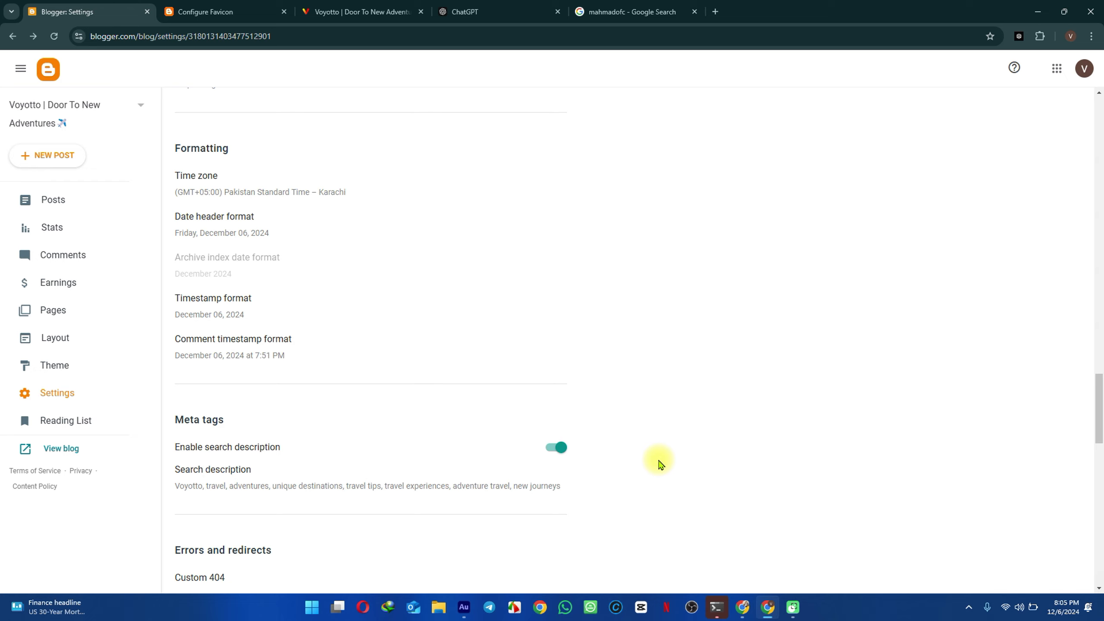
Step: Review the Meta tags settings, start a new post and expand its Search Description setting
scroll(659, 461, down, 4)
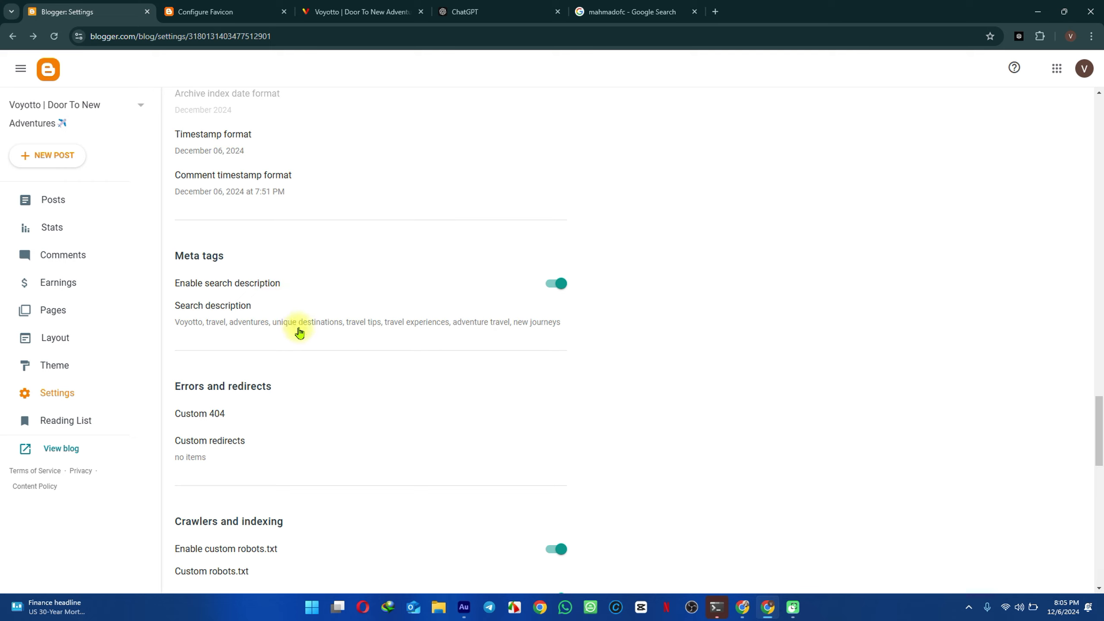
click(60, 167)
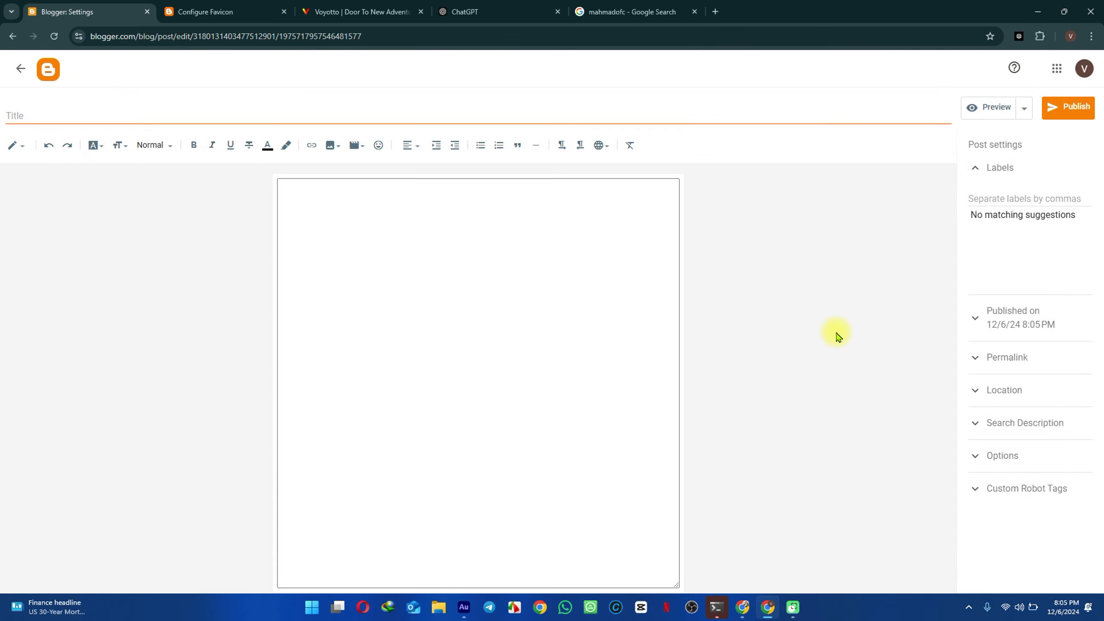
click(1033, 424)
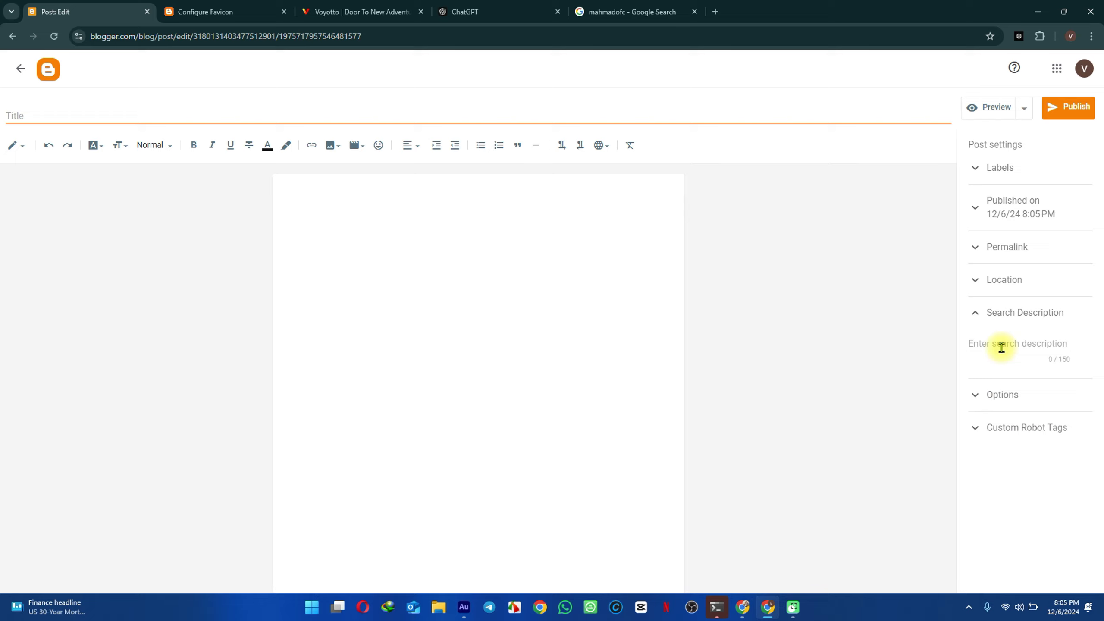
Step: Search Google for "mahmadofc templates" and highlight the description of the Templates site result
click(635, 11)
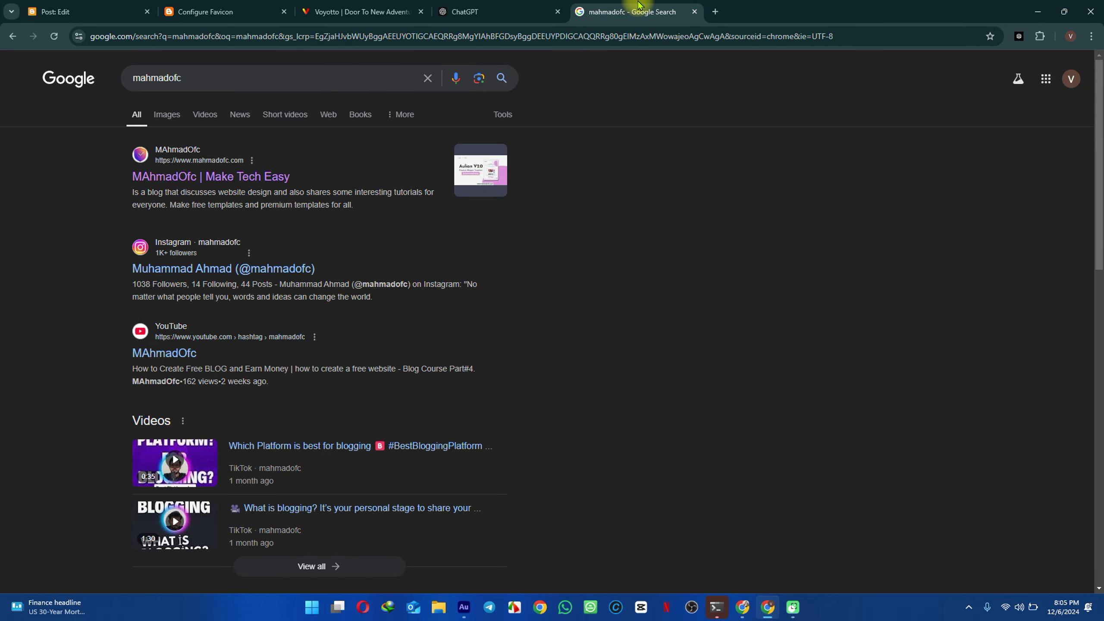
click(217, 71)
text(templ)
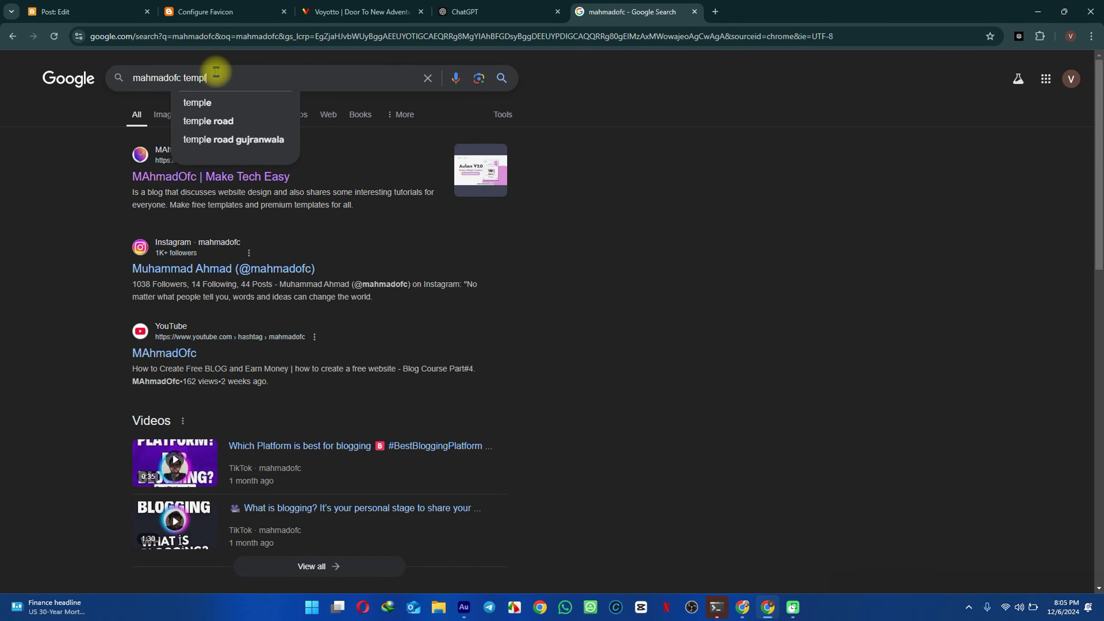
text(ates)
key(Return)
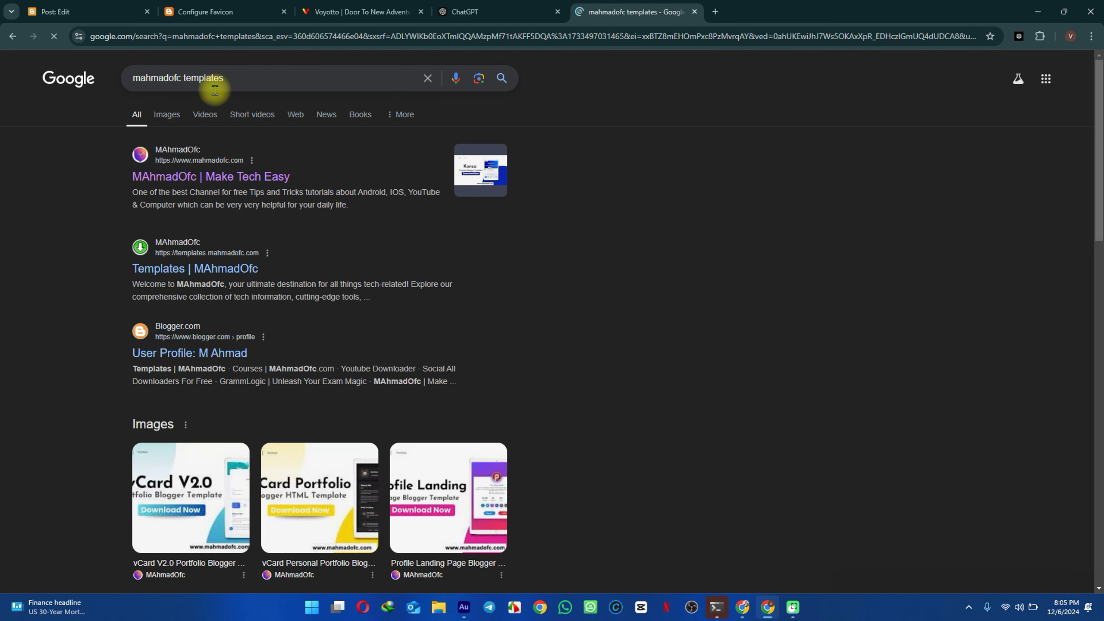
drag(132, 284, 369, 297)
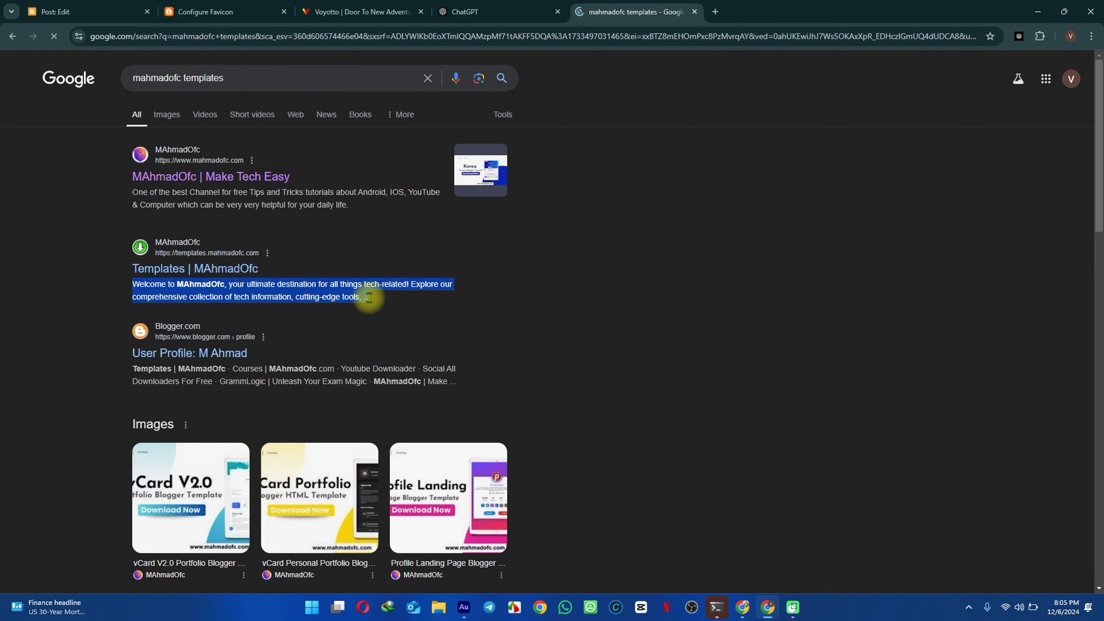
Step: Leave the post editor and return to the Errors and redirects section of the blog settings
click(100, 12)
click(13, 69)
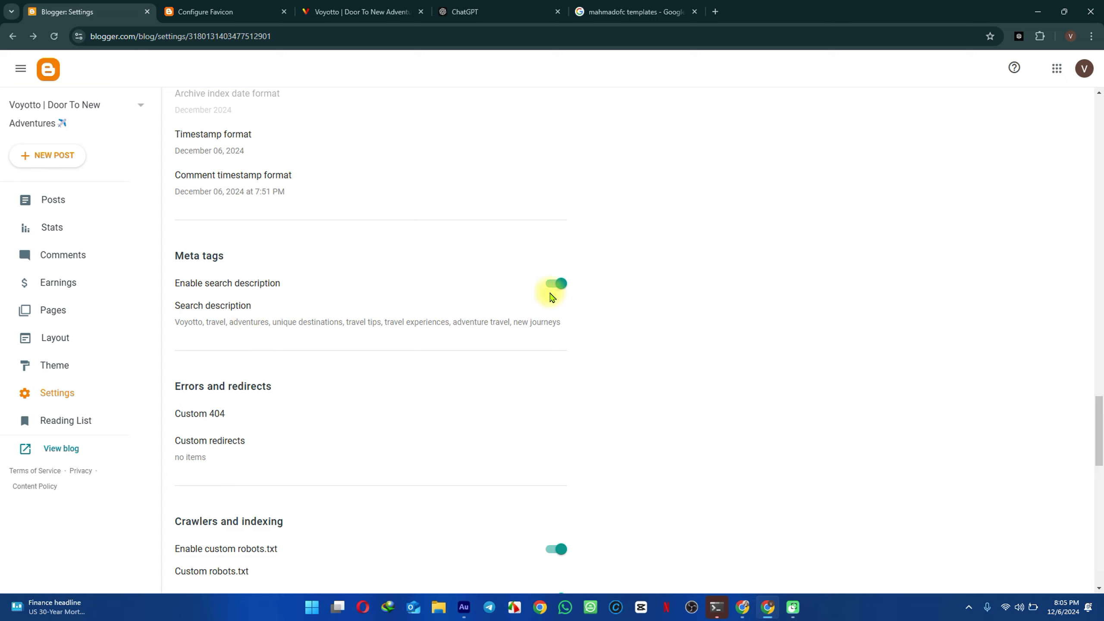
scroll(653, 312, down, 4)
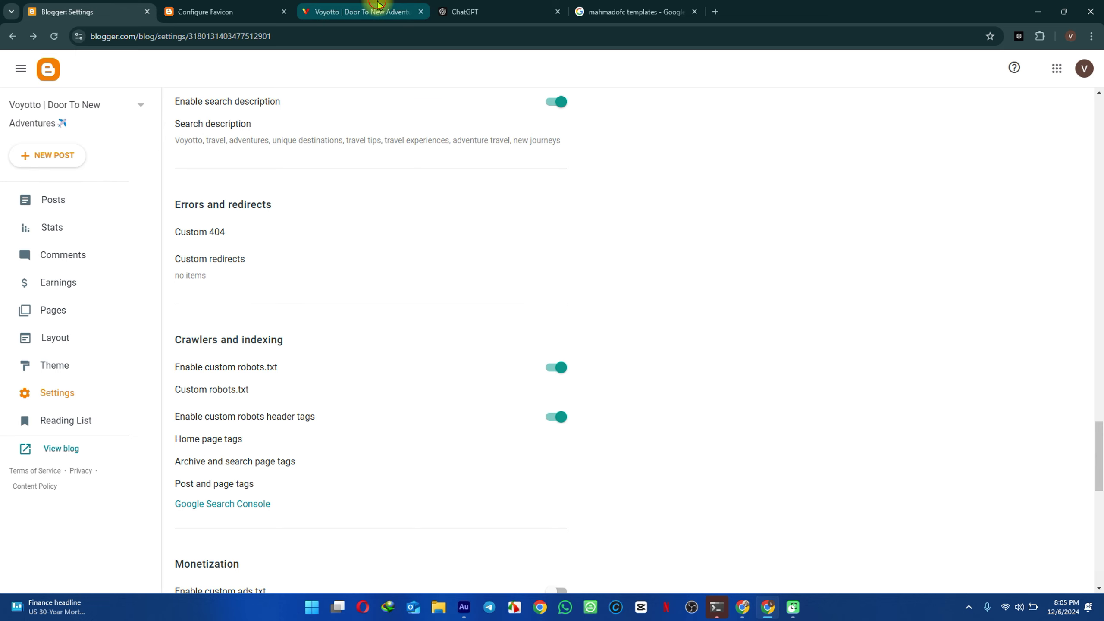
click(363, 11)
click(278, 35)
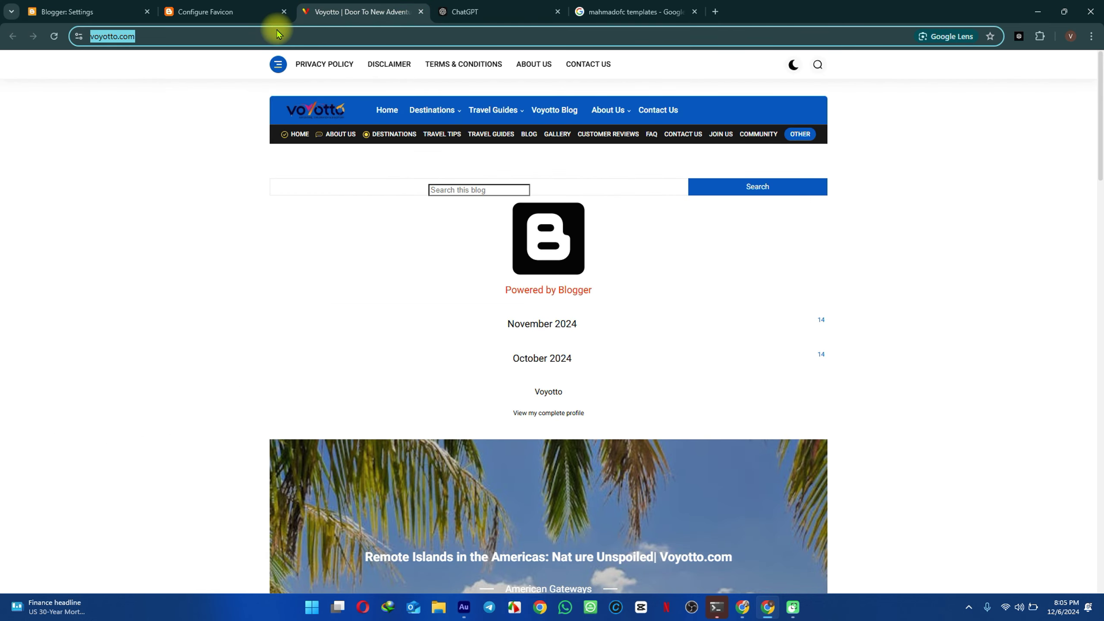
click(278, 35)
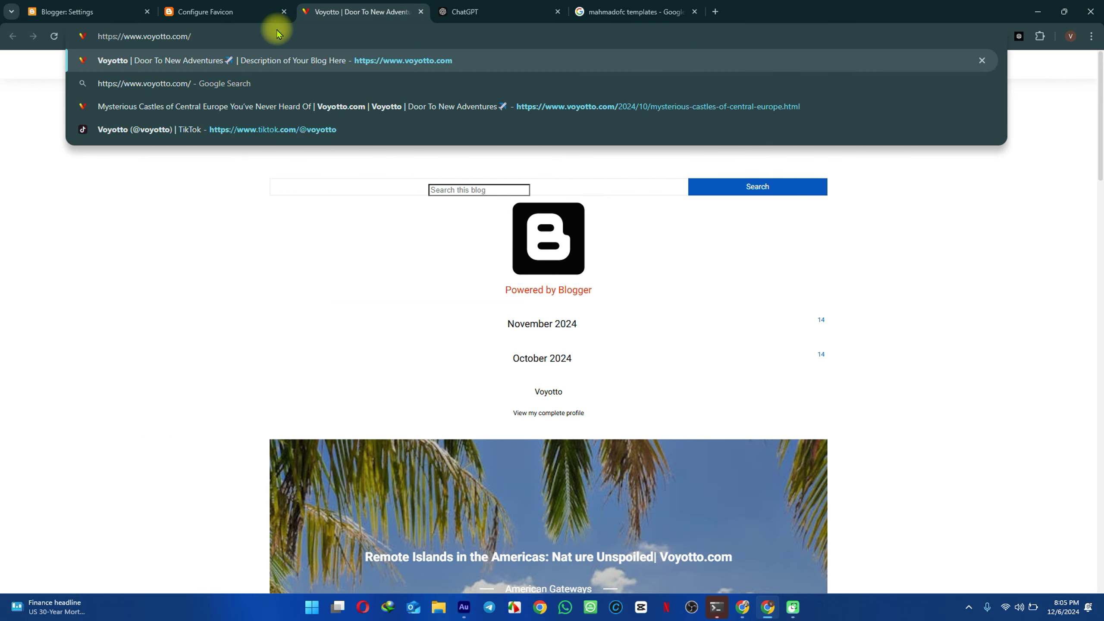
text(hyt)
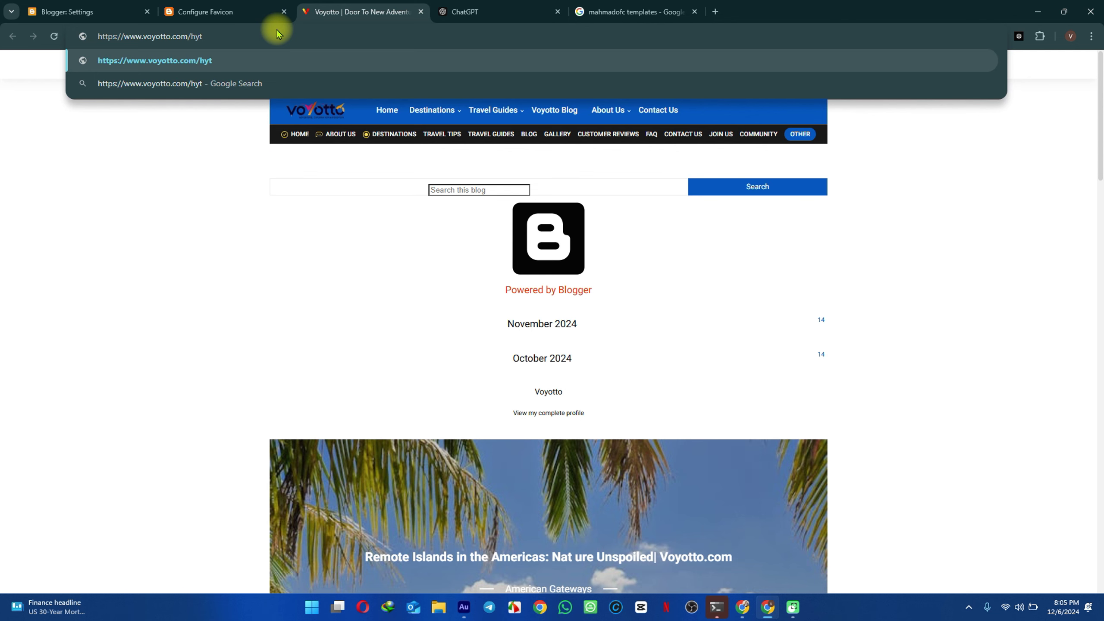
key(Return)
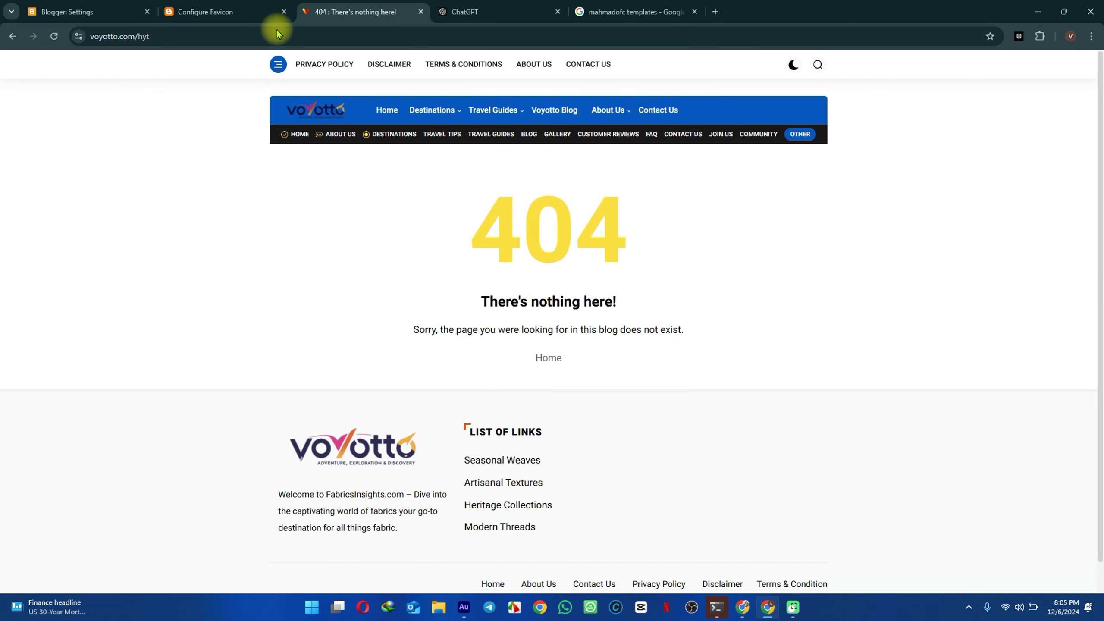
click(210, 35)
right_click(209, 36)
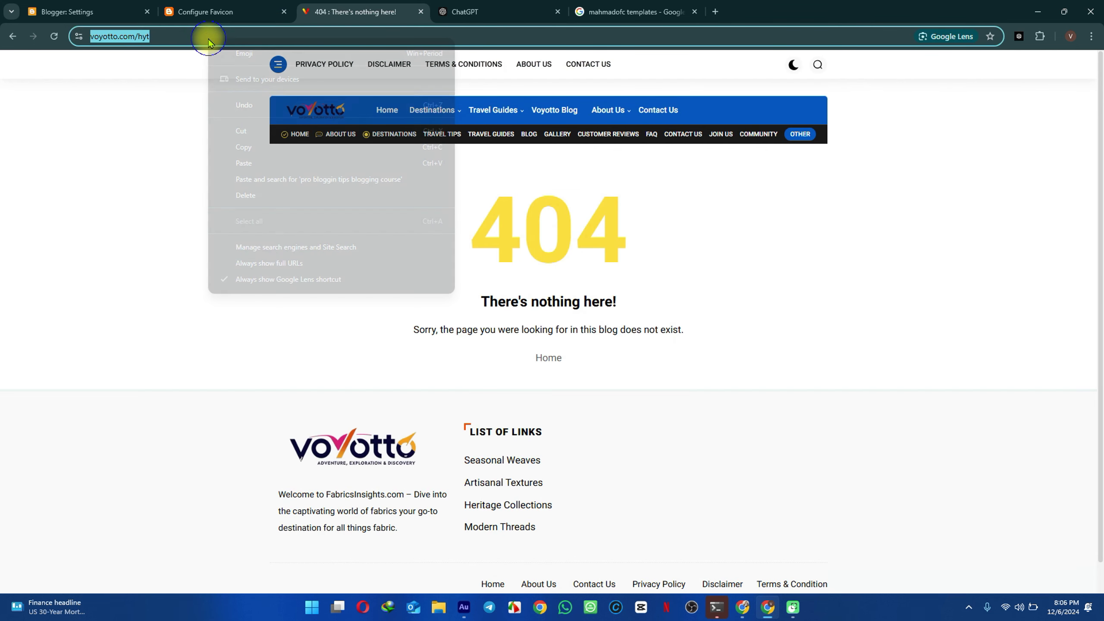
click(251, 148)
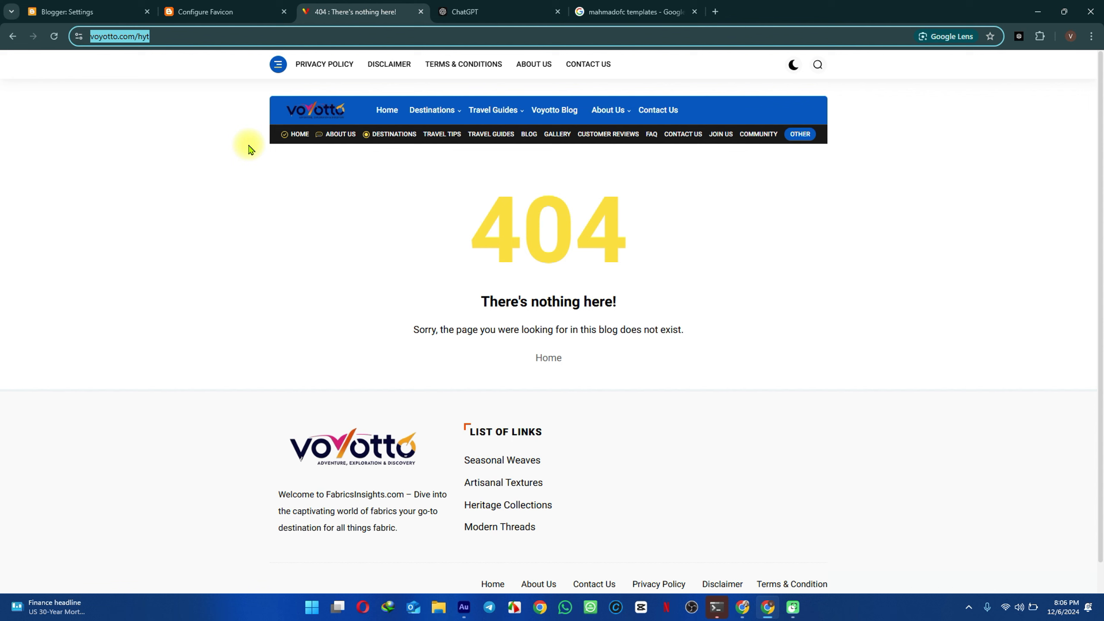
click(109, 10)
click(211, 235)
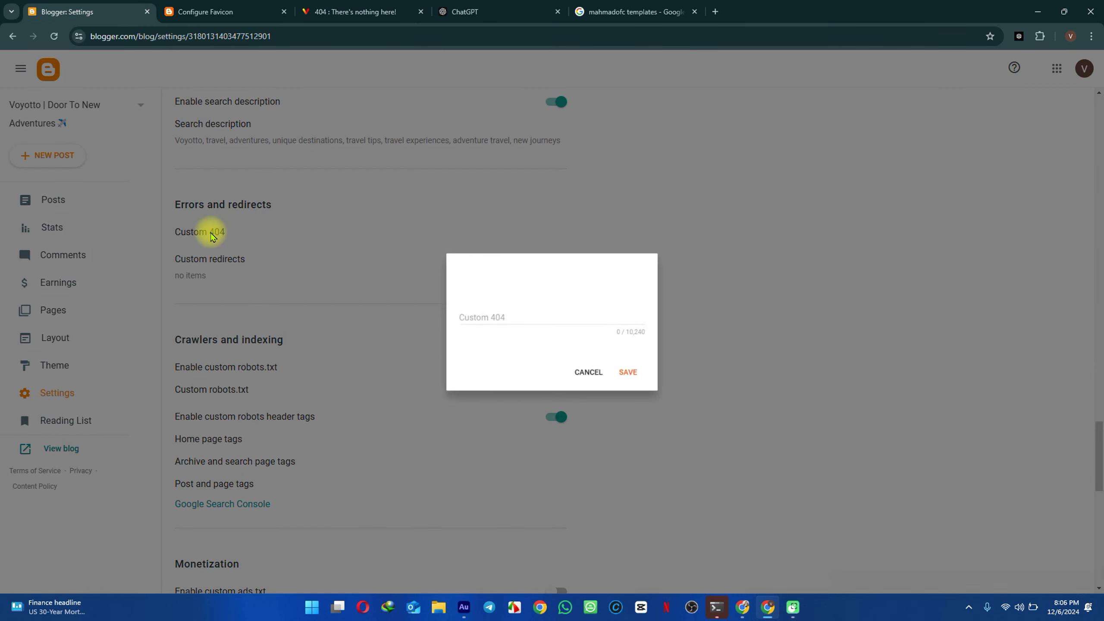
click(465, 304)
key(ctrl+v)
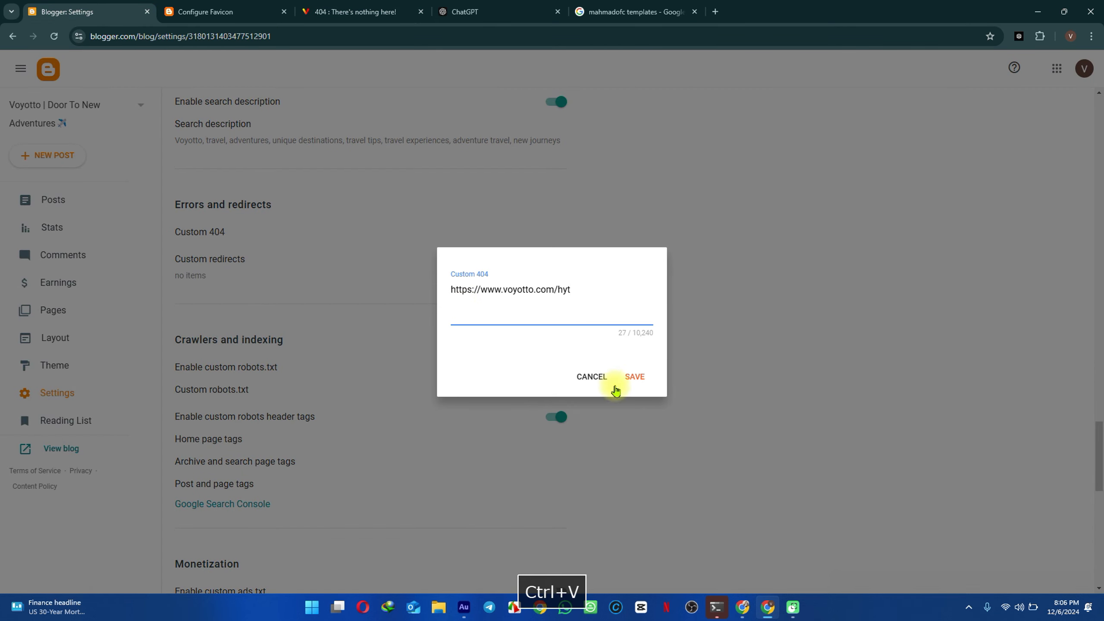
click(638, 387)
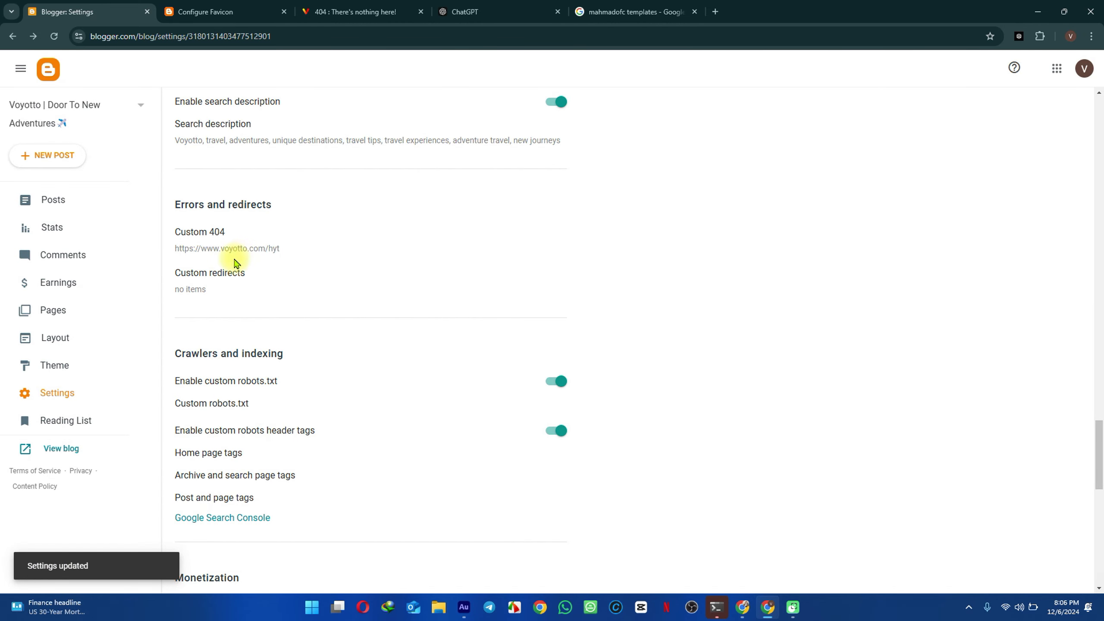
Step: Start adding a custom redirect from /yt with an empty destination and cancel it
click(201, 285)
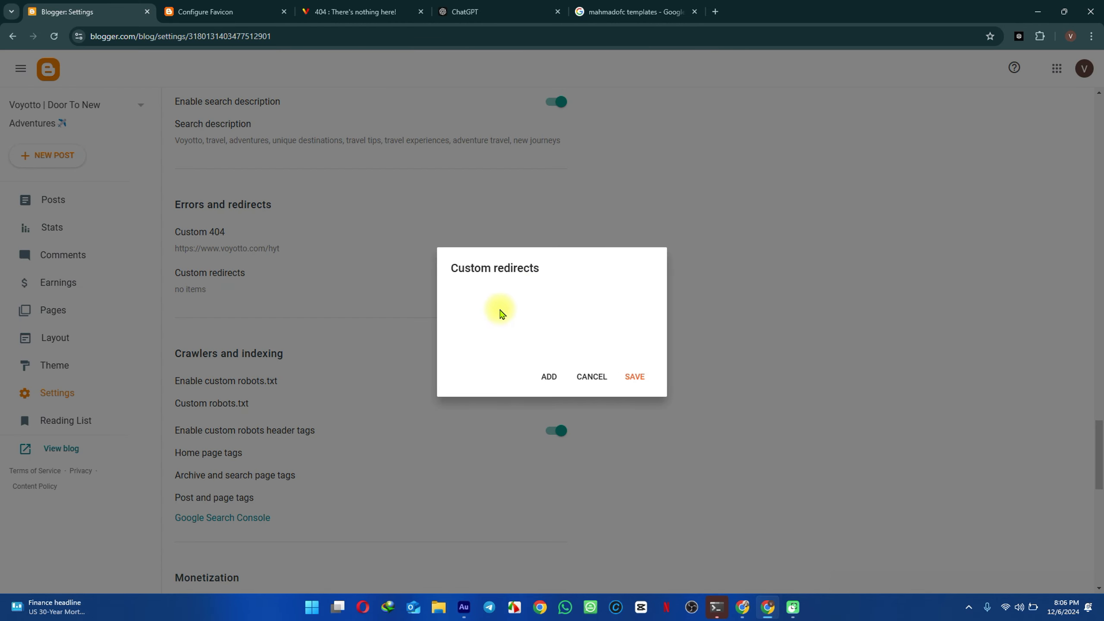
click(550, 375)
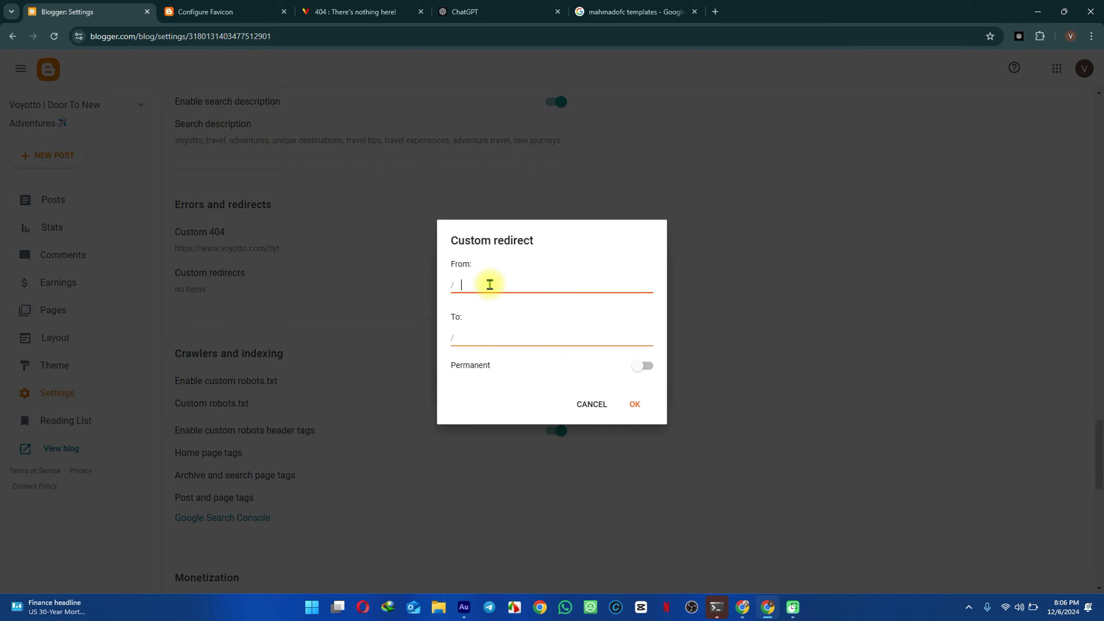
key(ctrl+v)
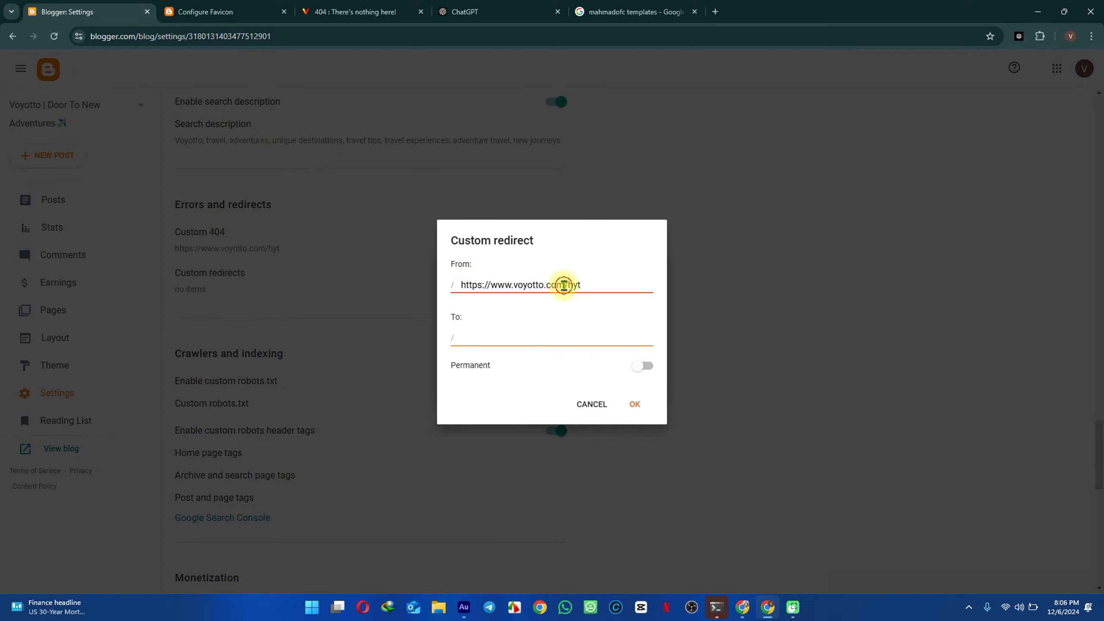
drag(562, 285, 424, 288)
key(BackSpace)
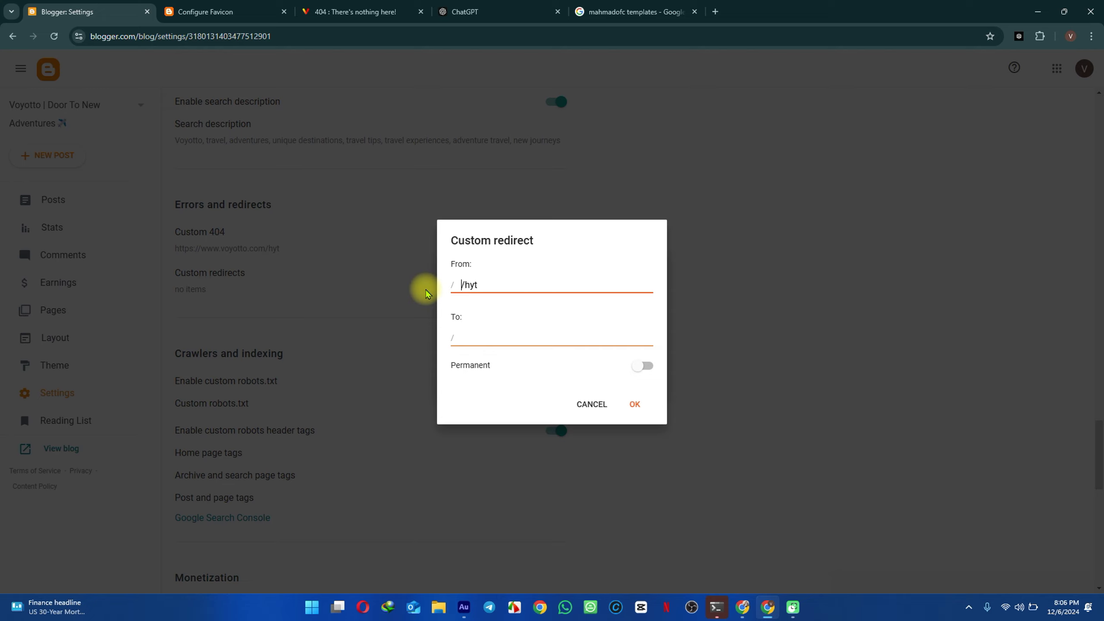
click(467, 283)
key(Delete)
key(Delete)
key(Delete)
key(BackSpace)
text(yt)
click(485, 339)
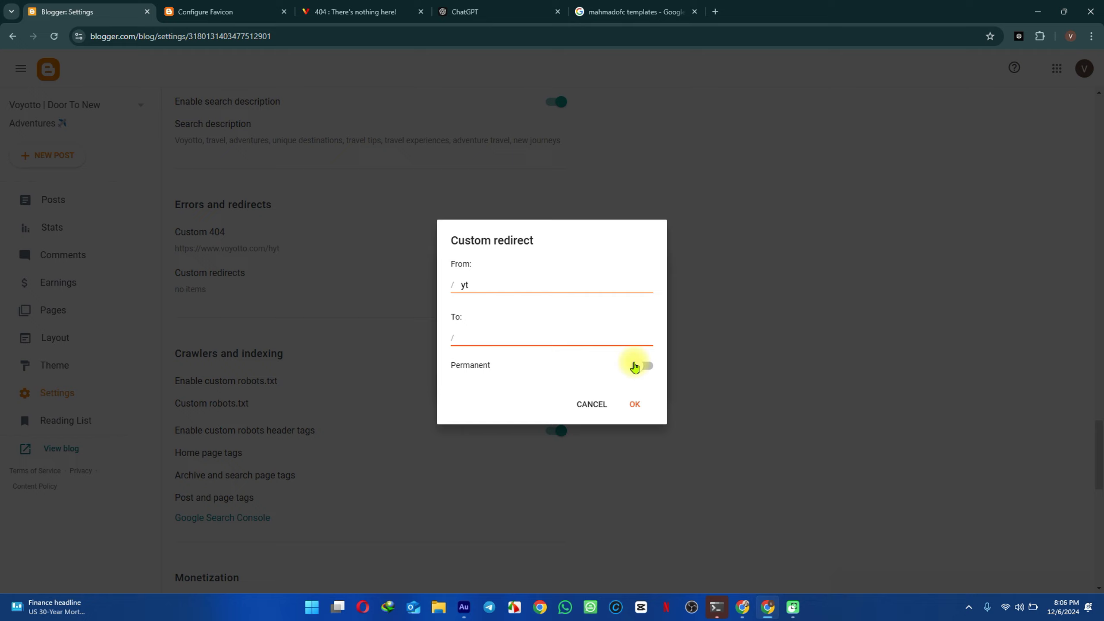
click(590, 403)
Step: Inspect the hyt part of the blog's 404 page address and close the Custom redirects dialog without changes
click(348, 12)
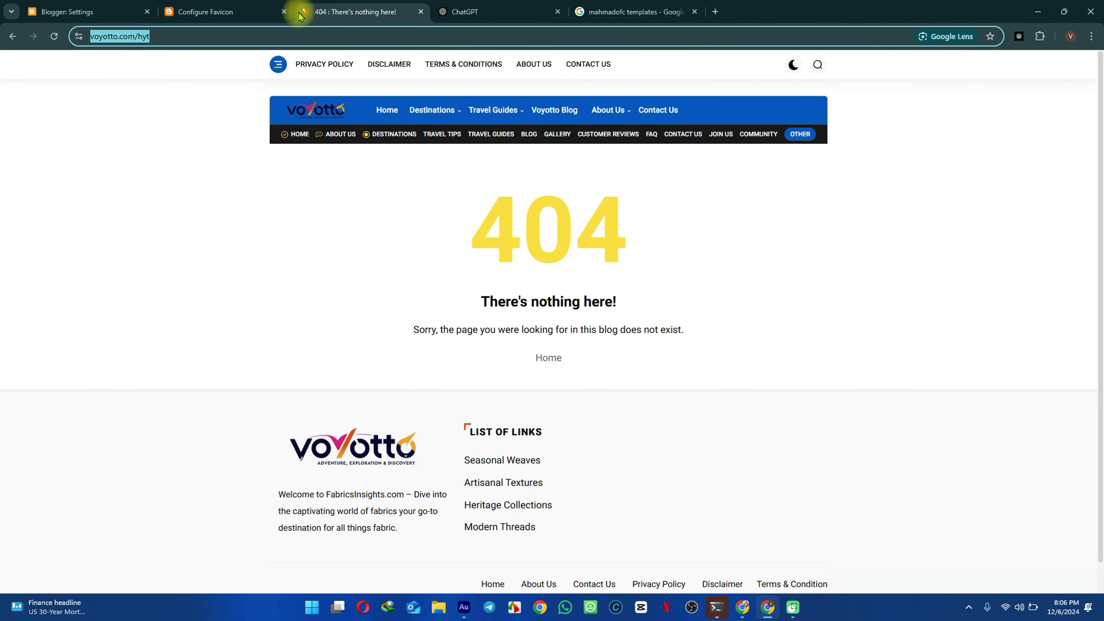
click(174, 36)
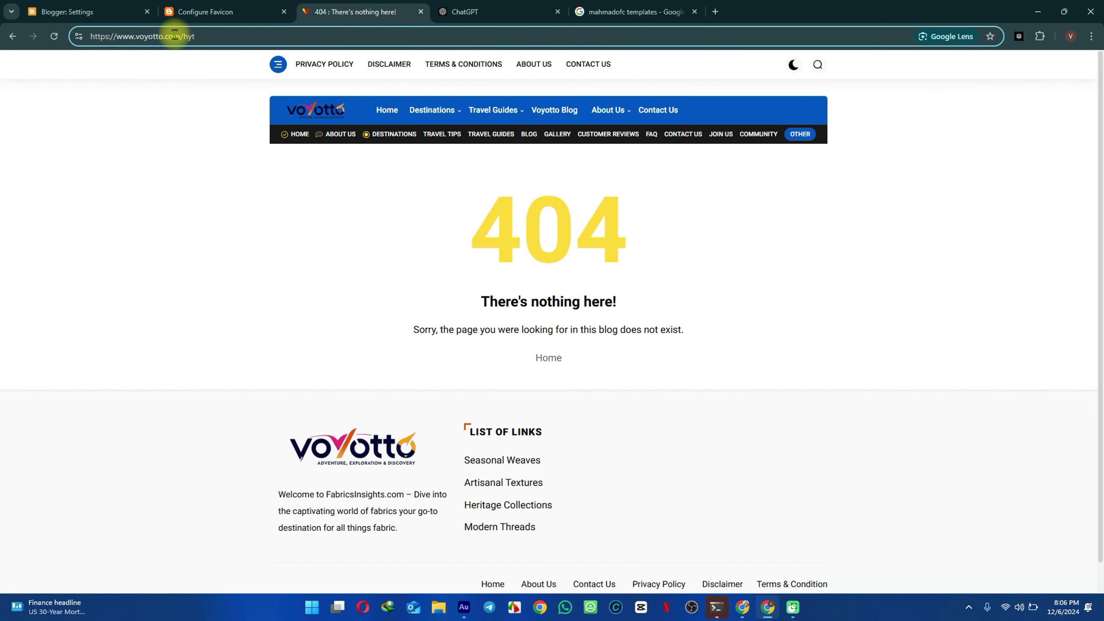
double_click(188, 37)
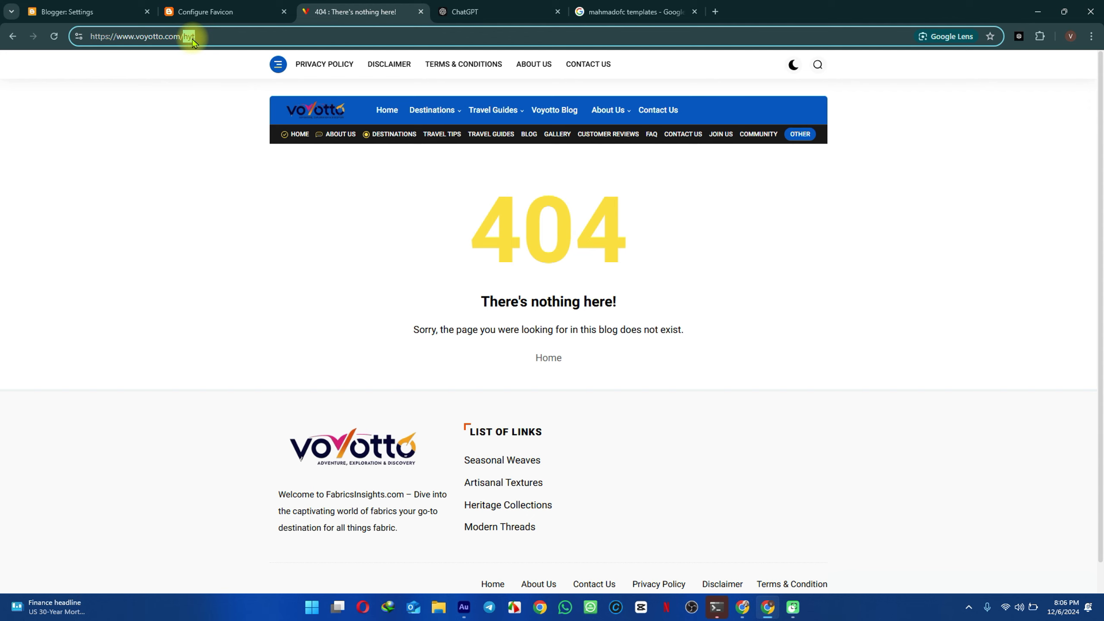
click(169, 152)
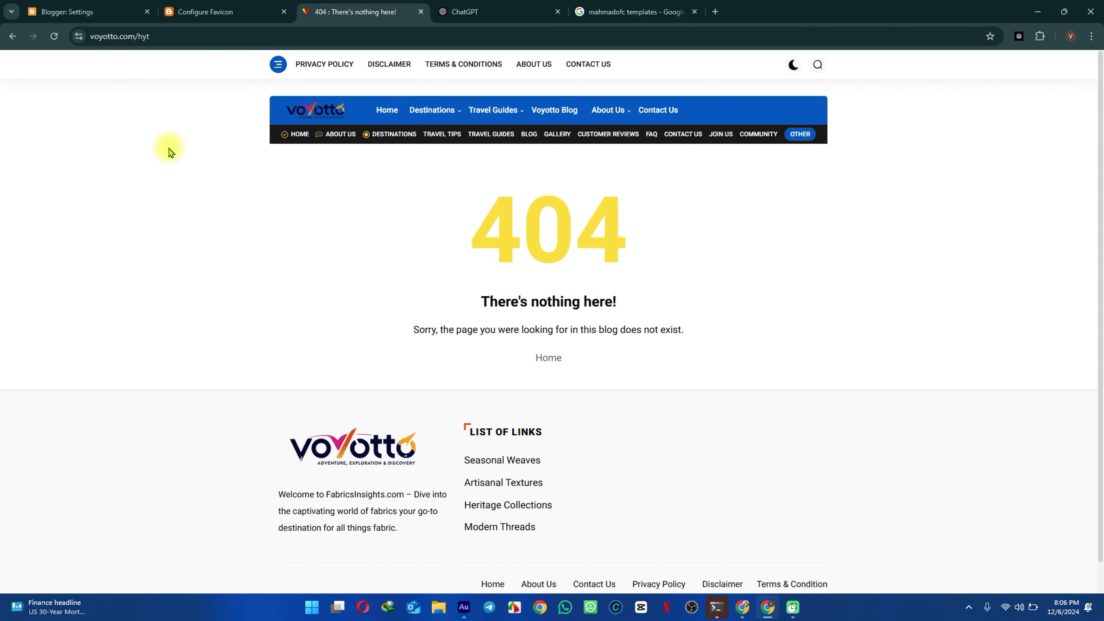
click(104, 9)
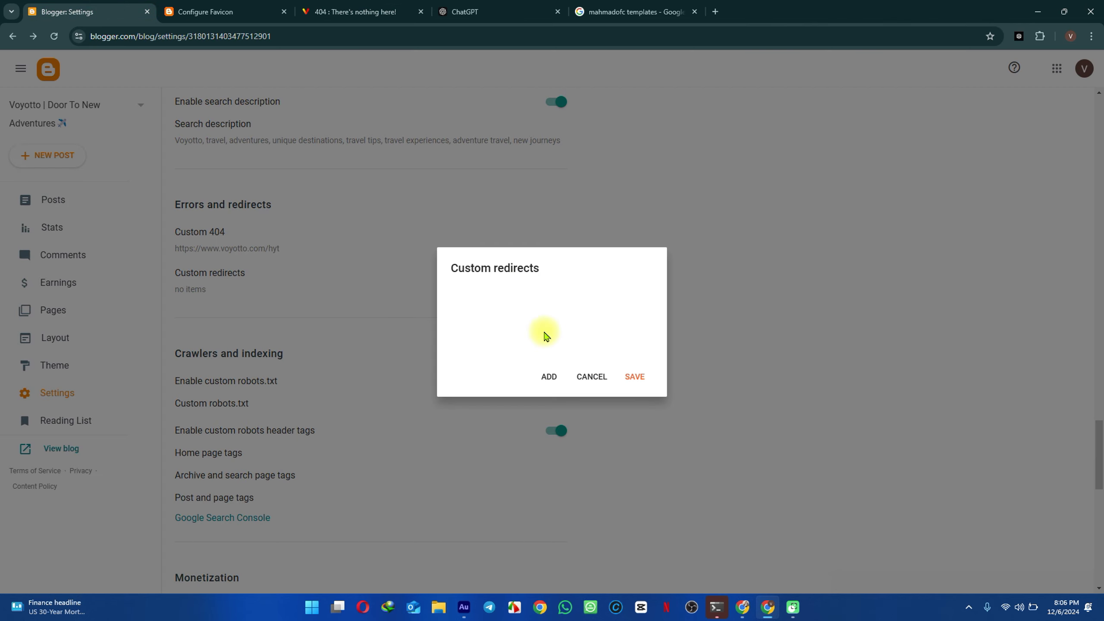
click(591, 377)
Step: Clear the Custom 404 message and save the empty setting
click(222, 244)
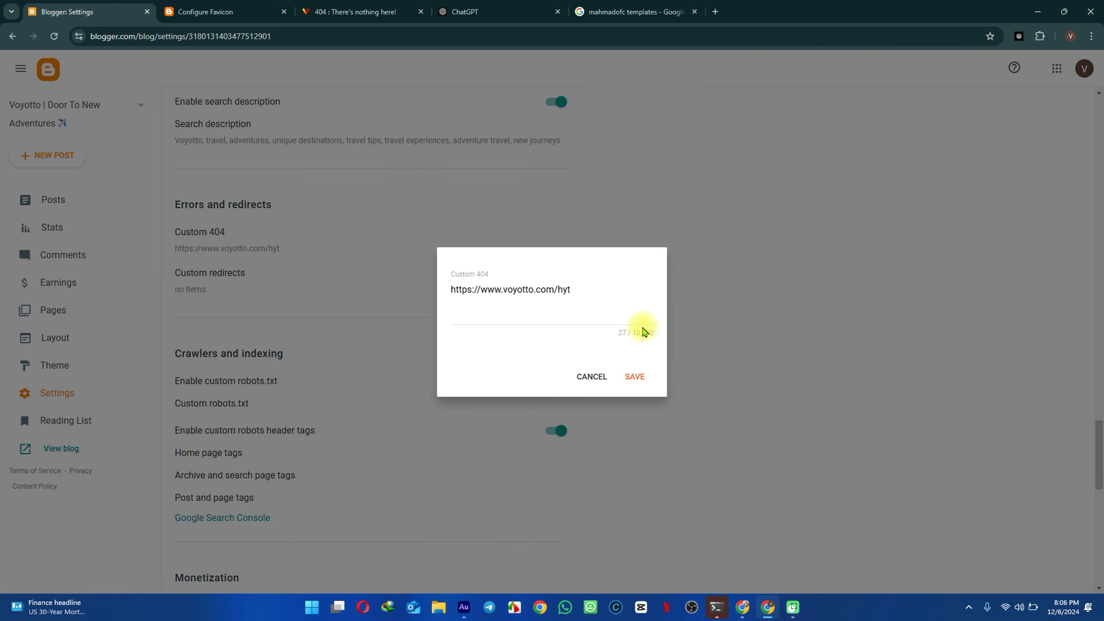
click(613, 304)
drag(586, 309, 444, 296)
key(BackSpace)
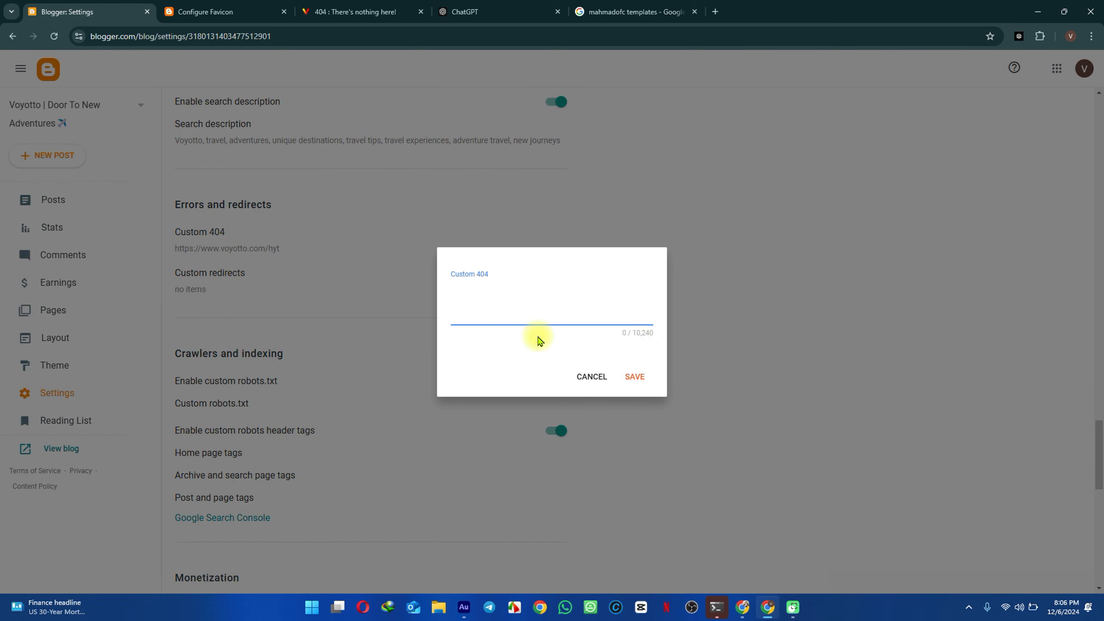
click(636, 376)
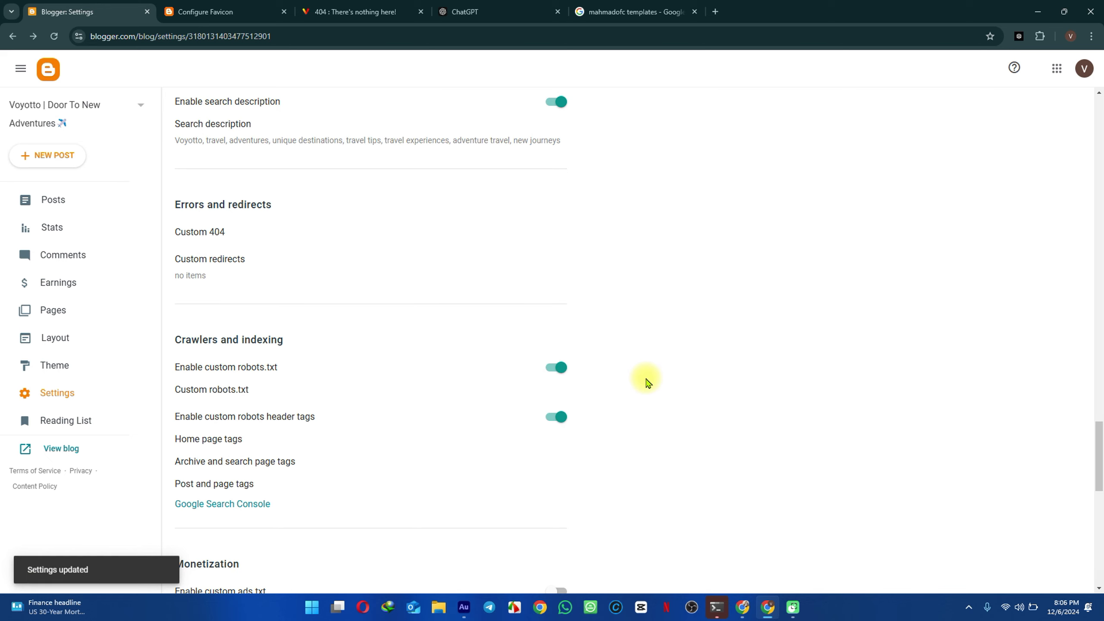
Step: Review the Crawlers and indexing options, including custom robots.txt and the robots header tags
scroll(647, 383, down, 2)
drag(645, 382, 547, 225)
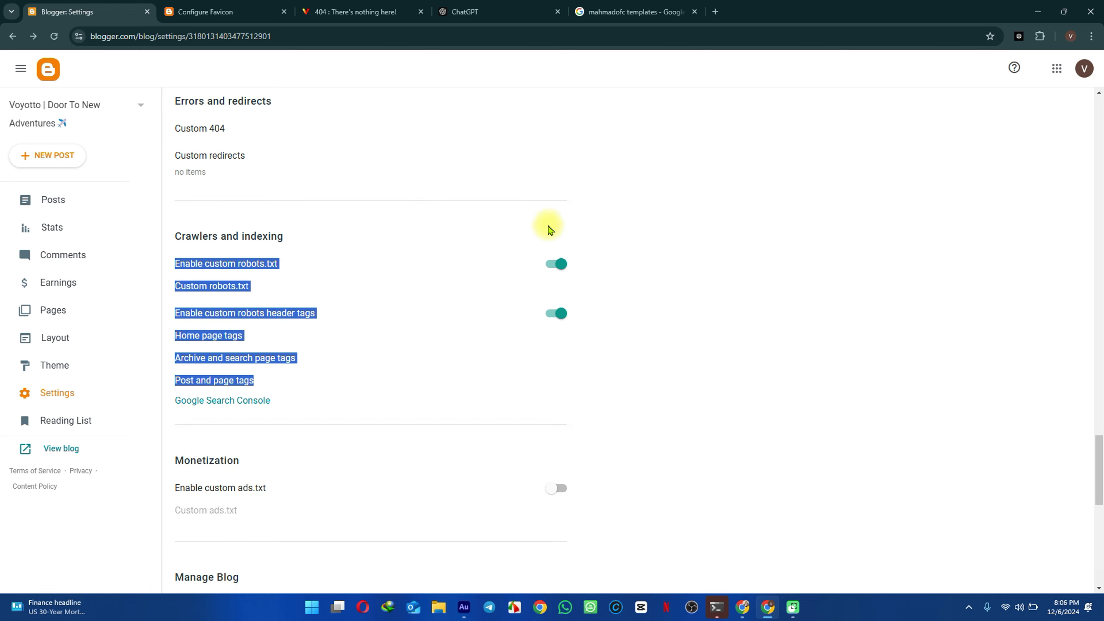
triple_click(592, 396)
click(591, 393)
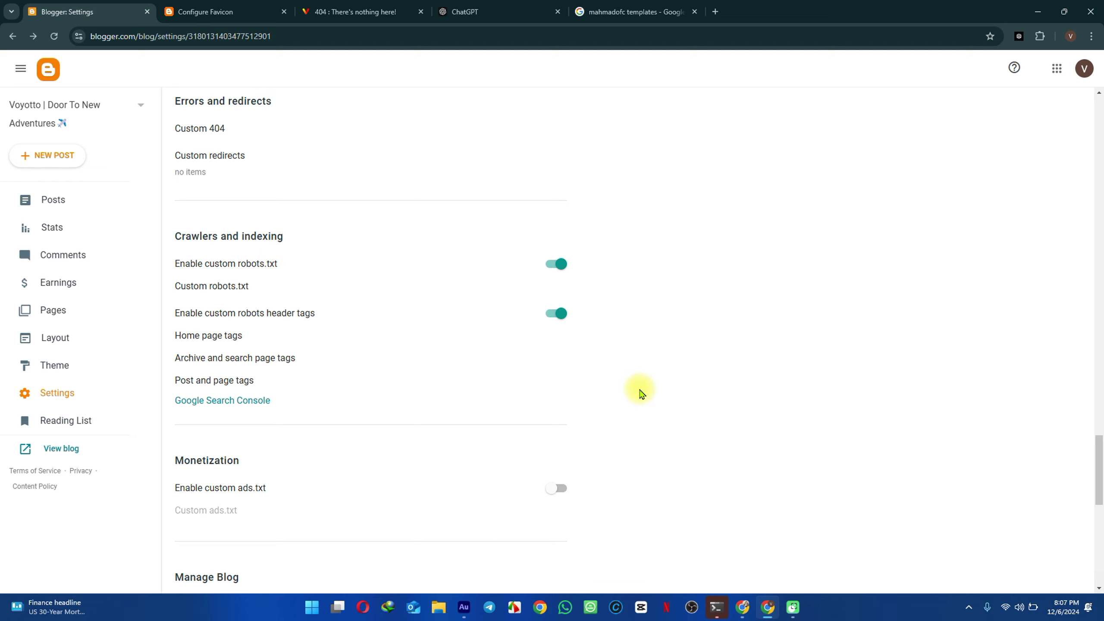
Step: Look over the Google results for mahmadofc templates and return to the blog settings
click(617, 12)
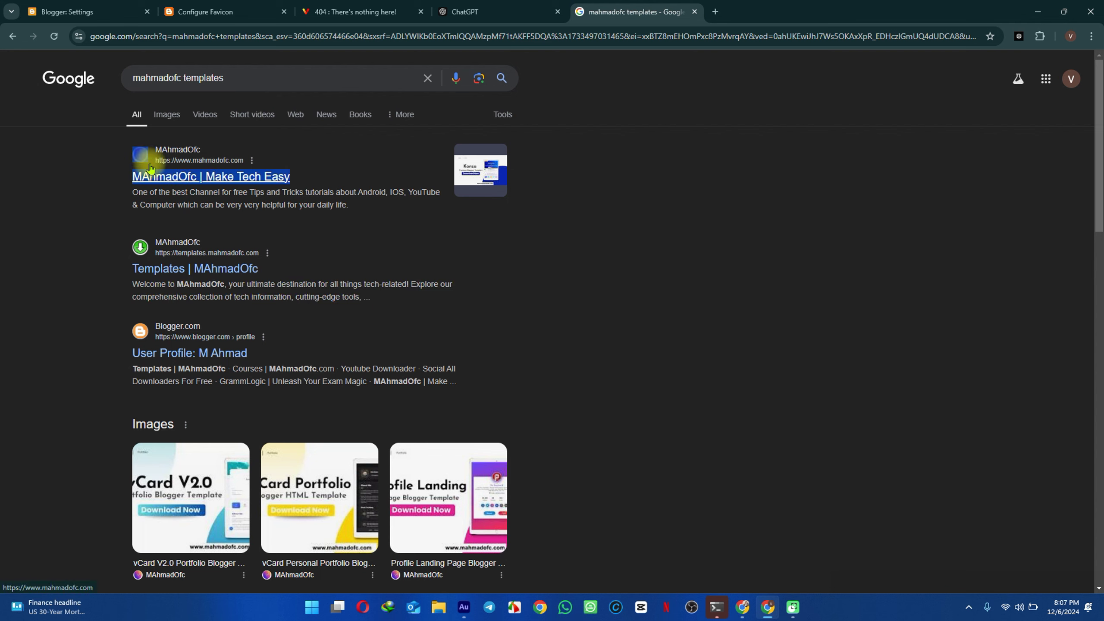
click(762, 345)
click(985, 587)
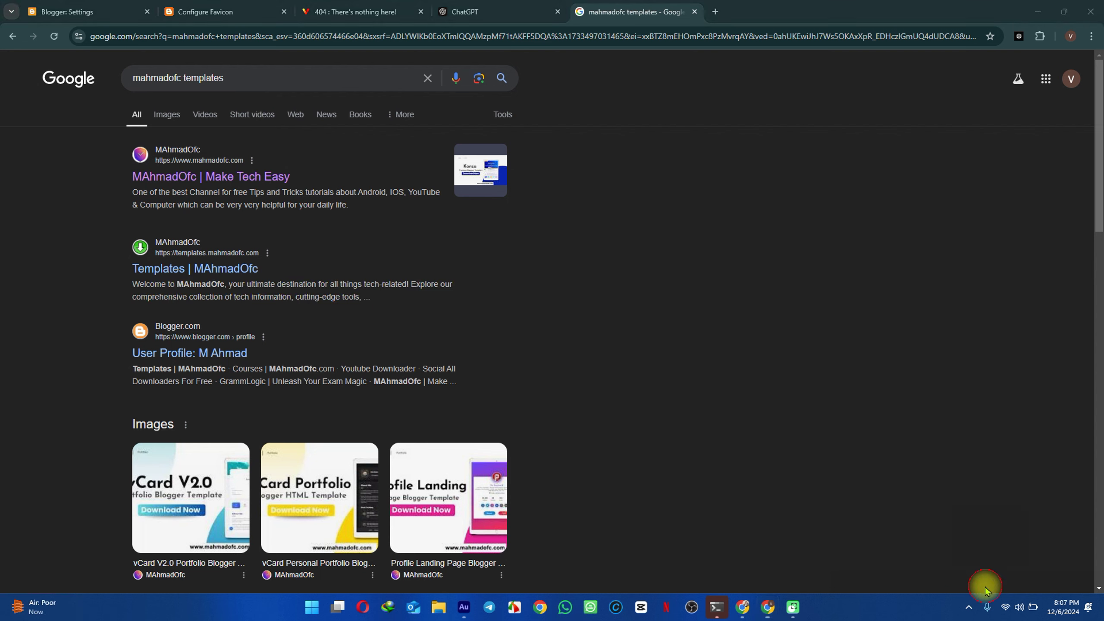
mouse_move(12, 236)
mouse_down()
mouse_move(96, 196)
mouse_move(125, 208)
mouse_move(88, 220)
mouse_move(104, 201)
mouse_up()
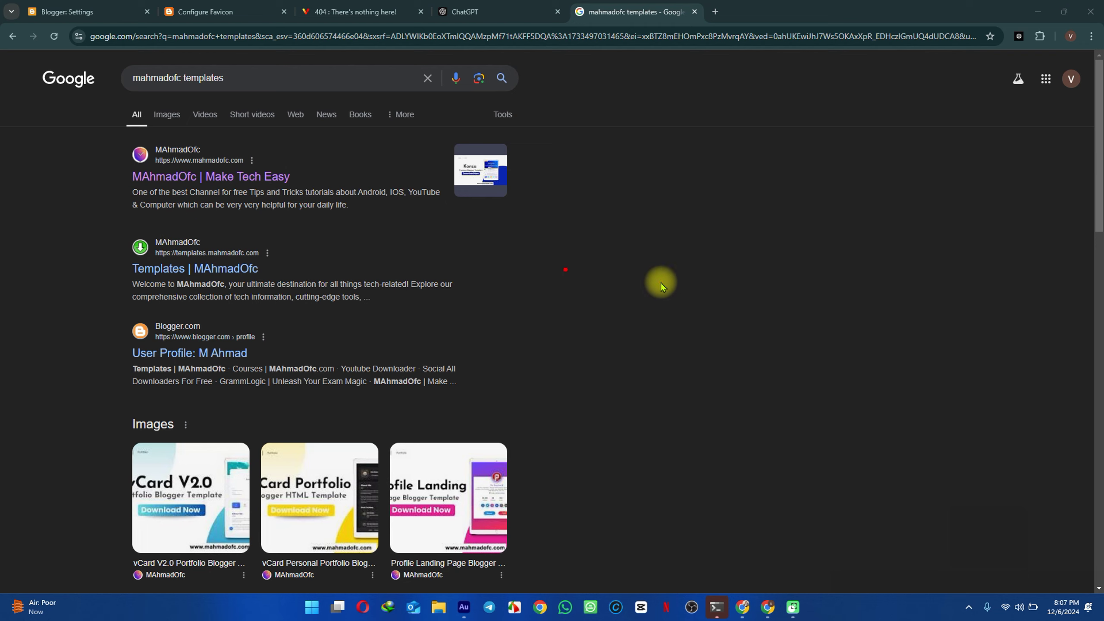
click(983, 581)
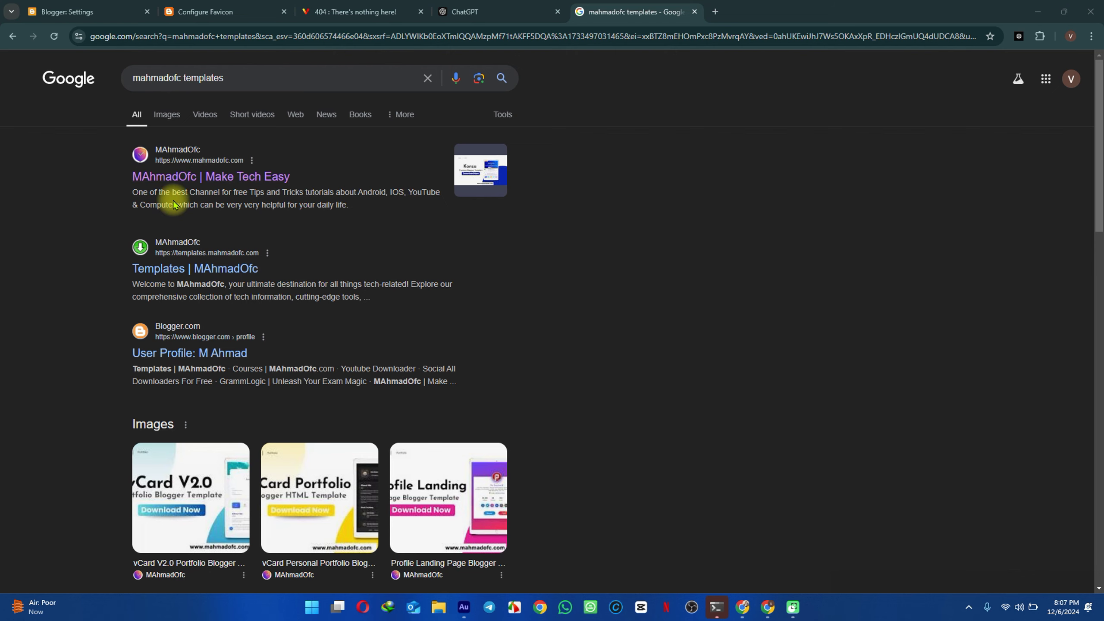
click(84, 11)
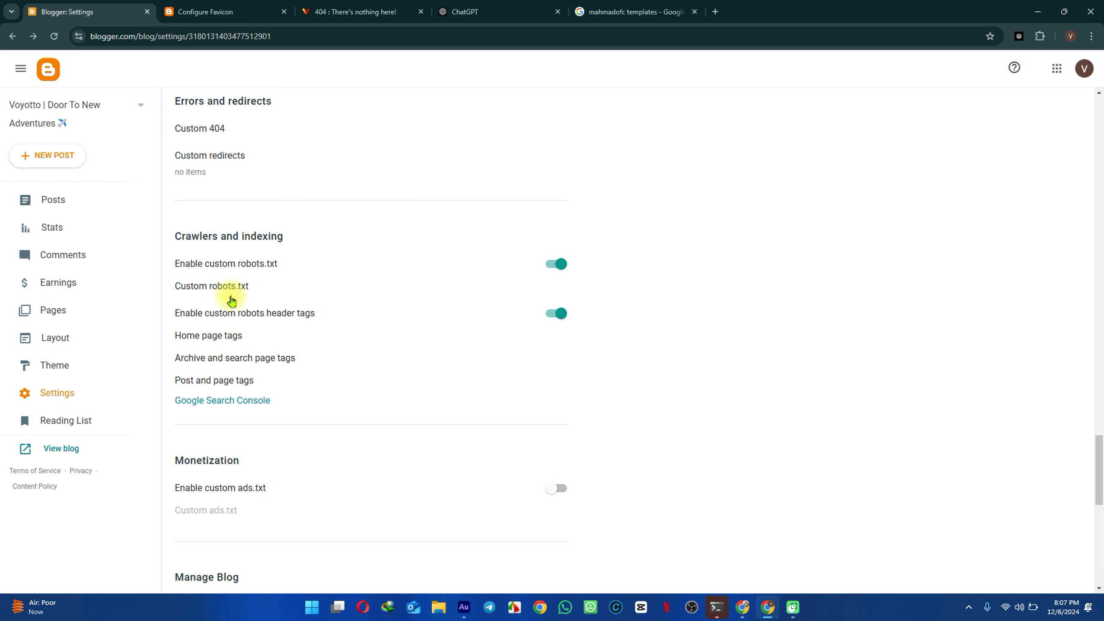
Step: View the custom robots.txt setting without changing it, and save the home page robot tags with all and noodp enabled
click(211, 288)
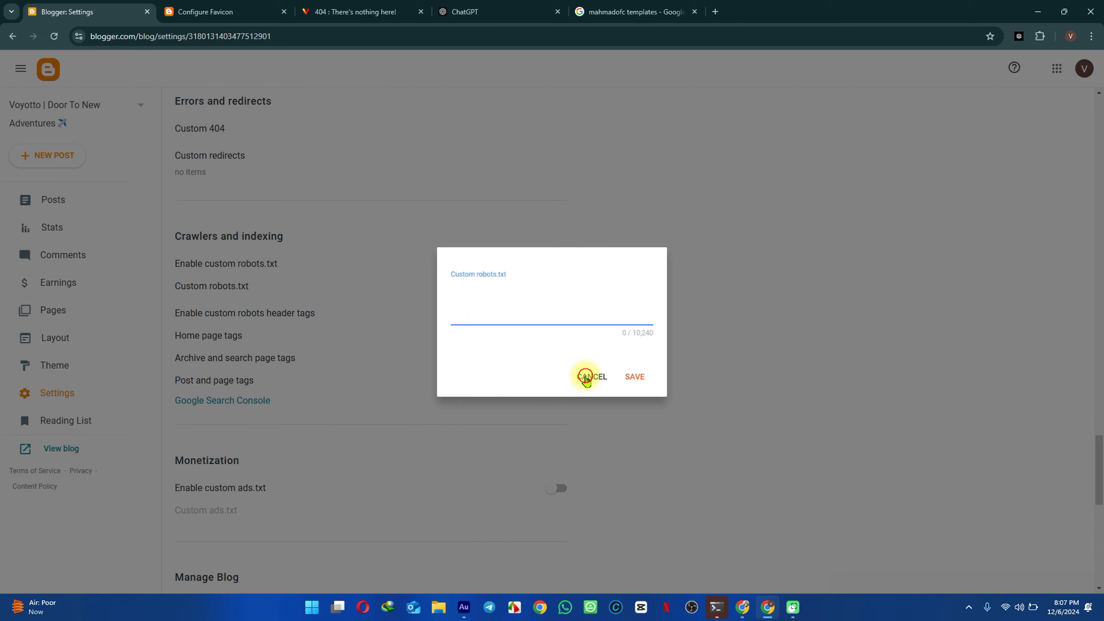
click(590, 375)
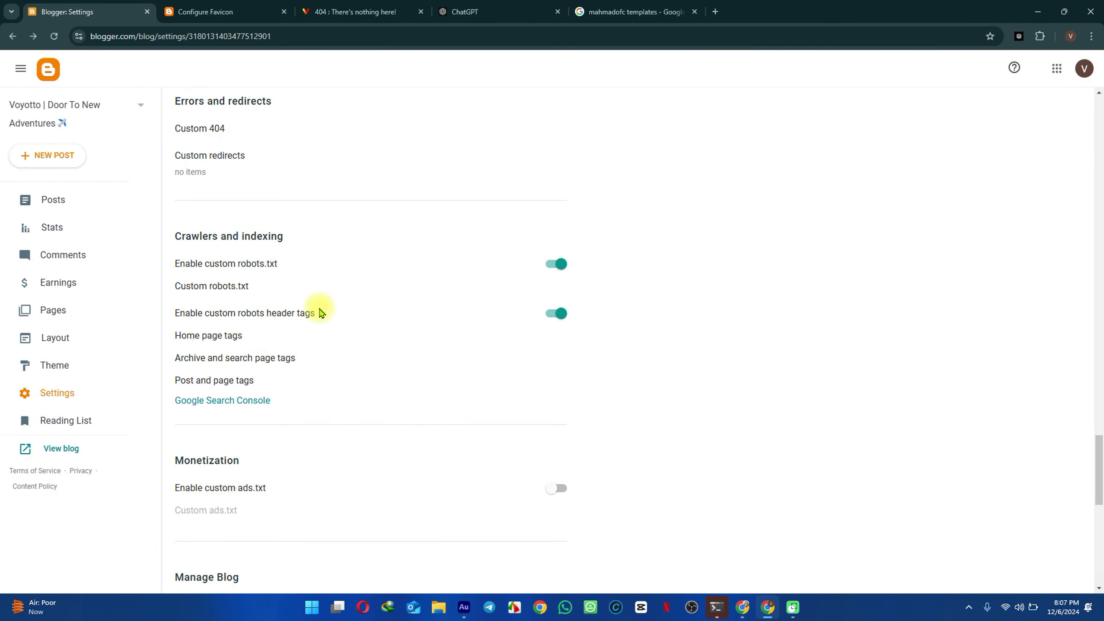
click(210, 337)
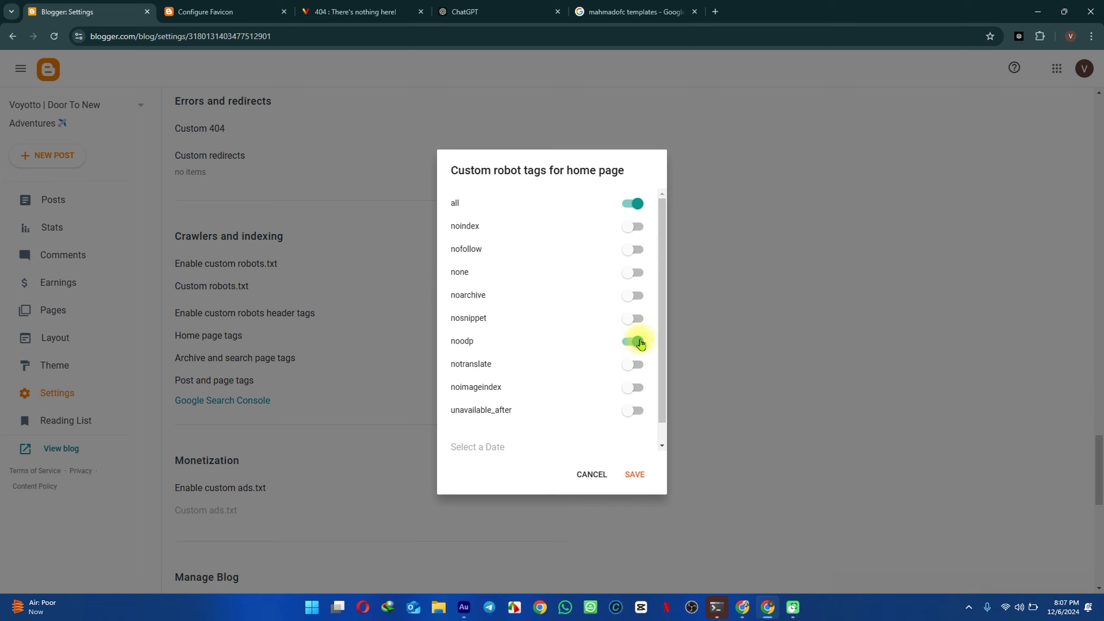
click(632, 474)
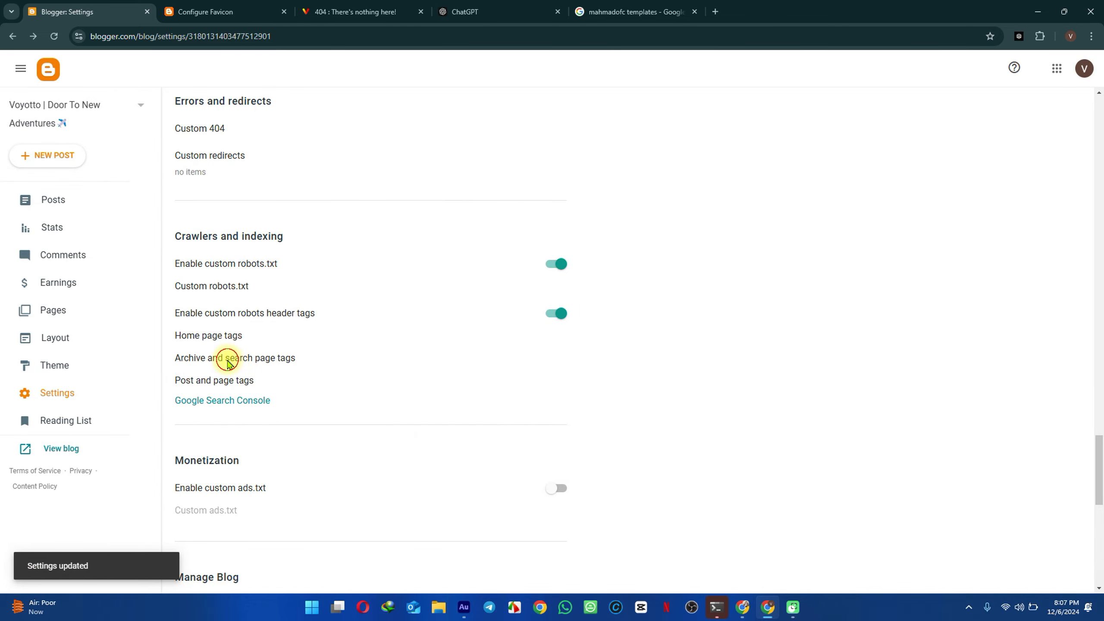
Step: Save the custom robot tags for archive and search pages with noindex and noodp enabled
click(229, 359)
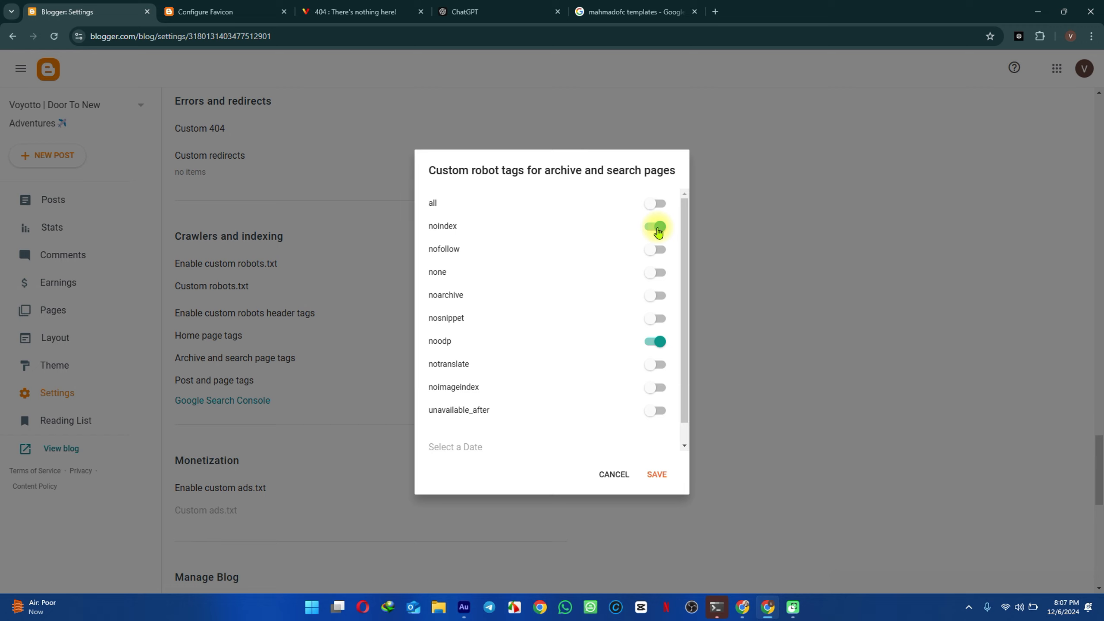
double_click(560, 173)
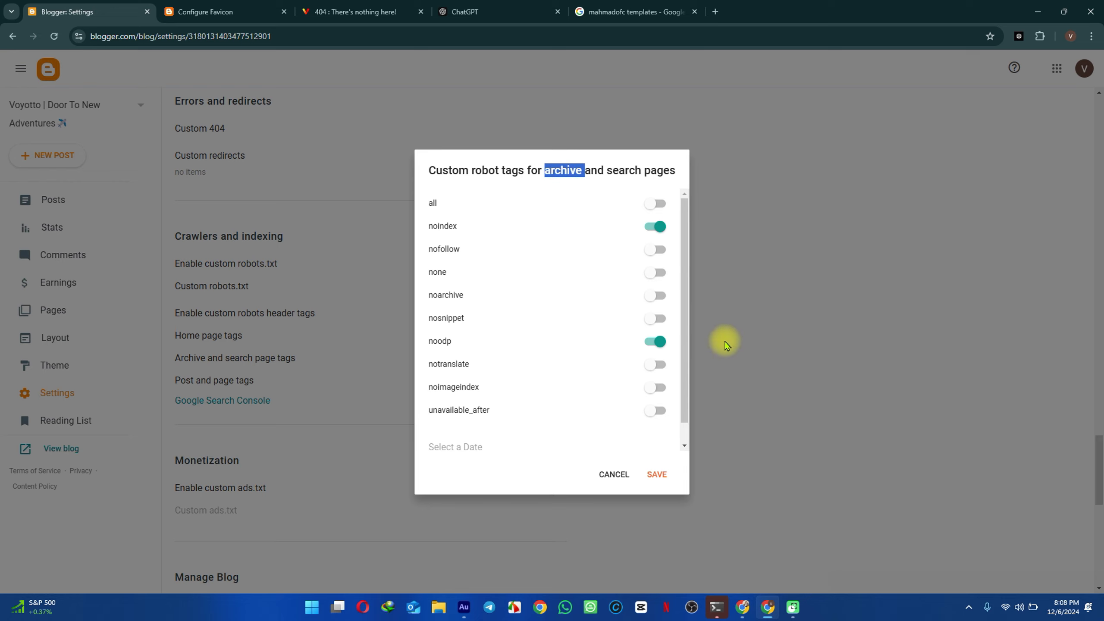
click(649, 475)
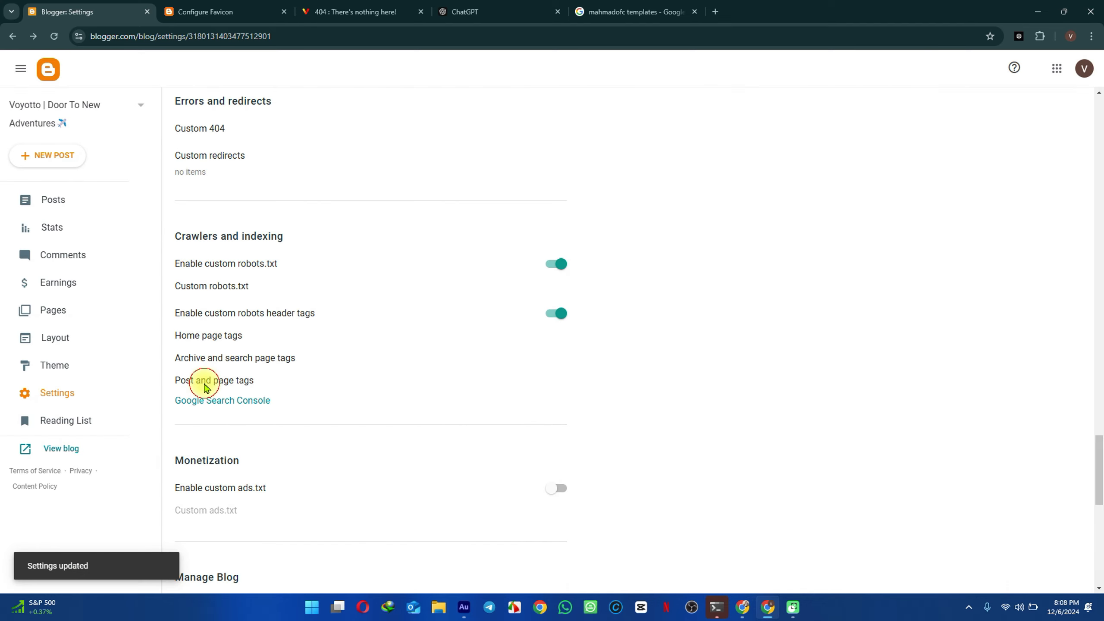
Step: Save the custom robot tags for posts and pages with all and noodp enabled
click(205, 381)
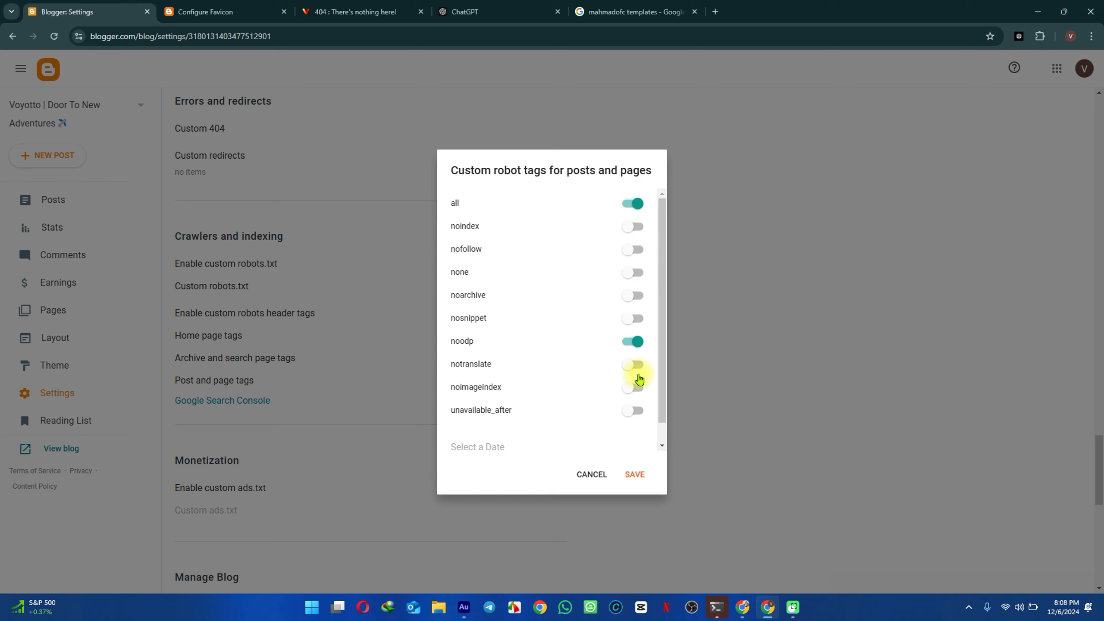
click(631, 475)
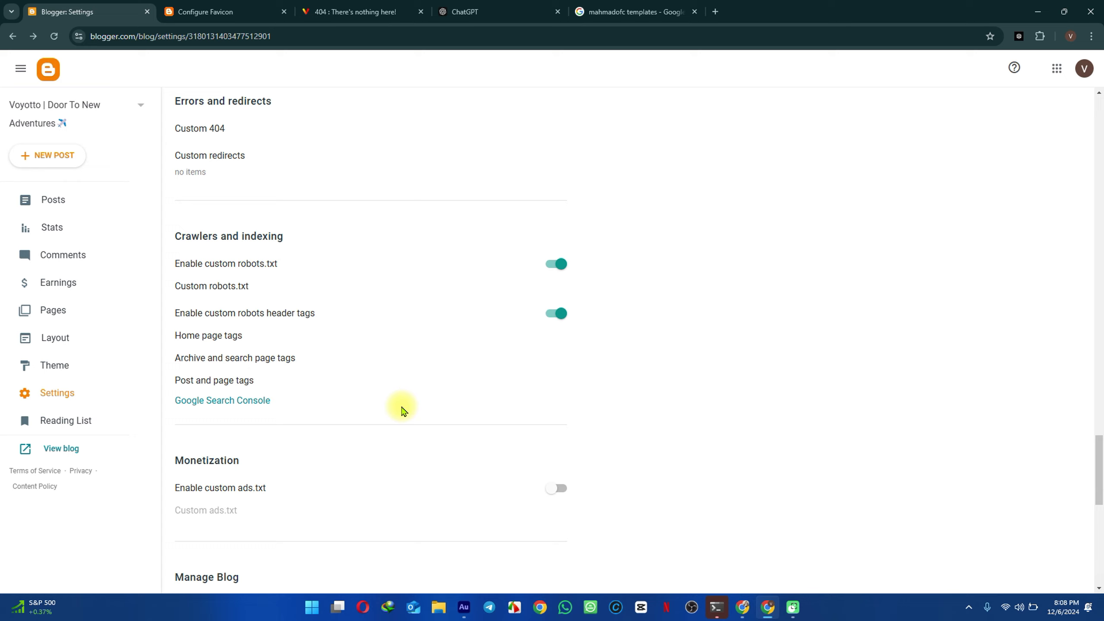
scroll(402, 411, down, 10)
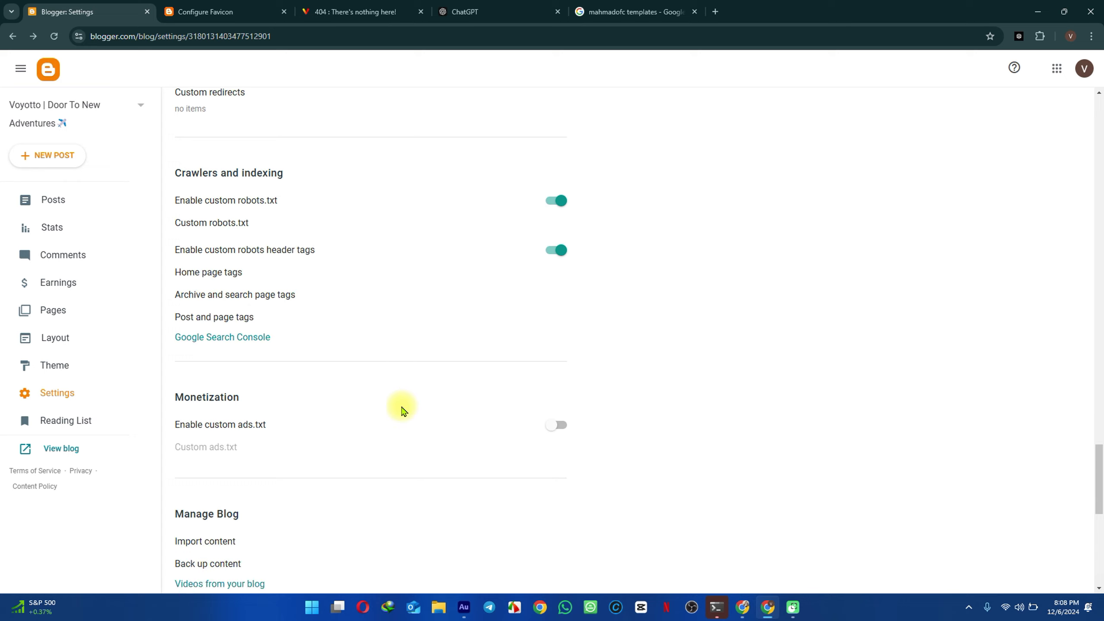